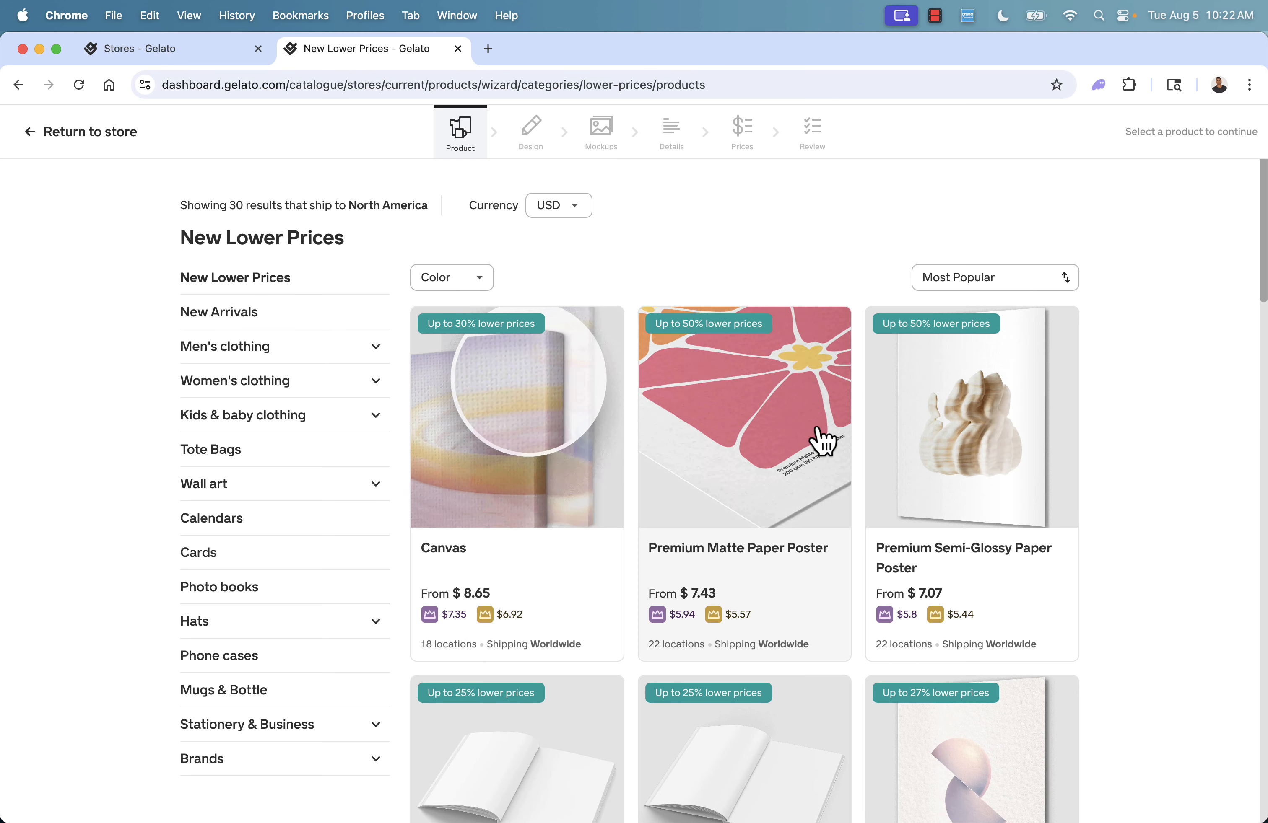
Step: Choose the Gildan 18500 Classic Unisex Pullover Hoodie from the men's hoodies in the product catalogue
scroll(865, 524, down, 2)
scroll(871, 527, down, 1)
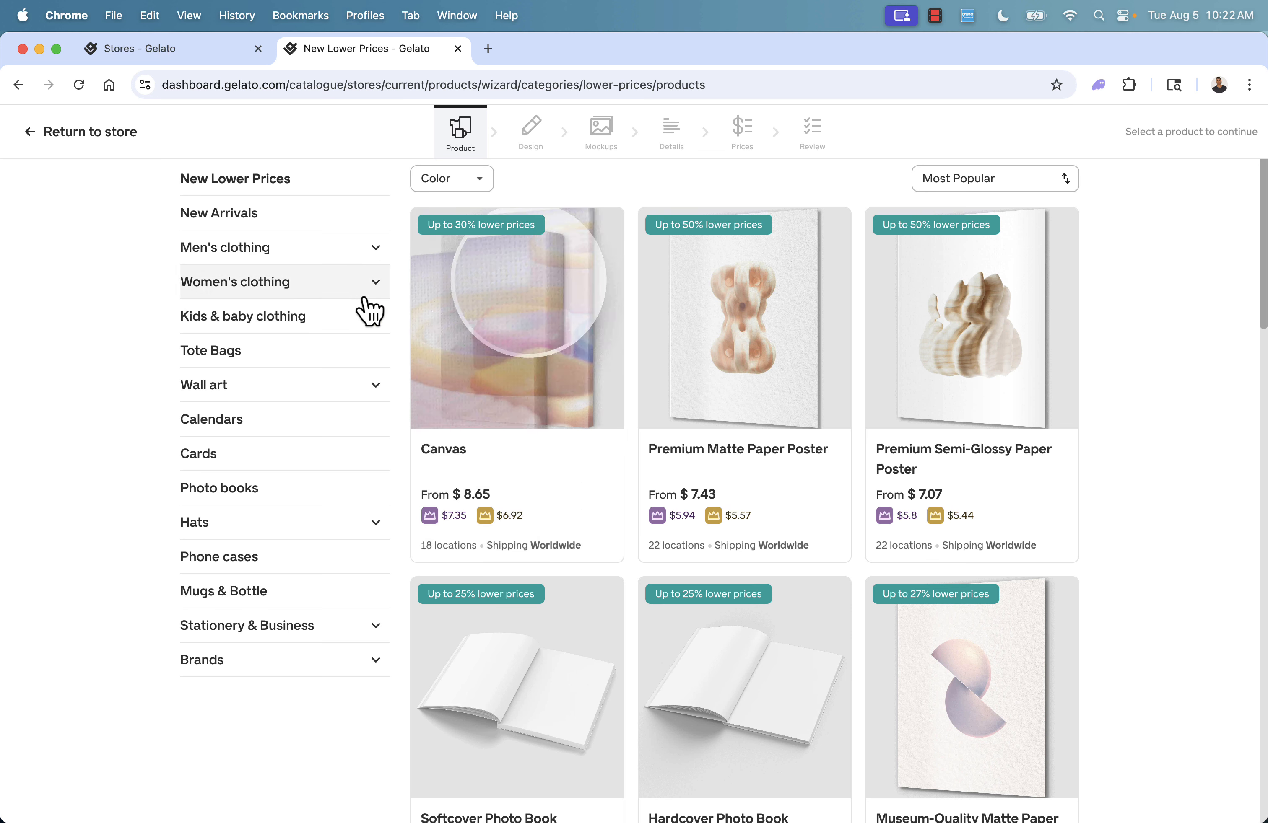
click(374, 248)
click(221, 358)
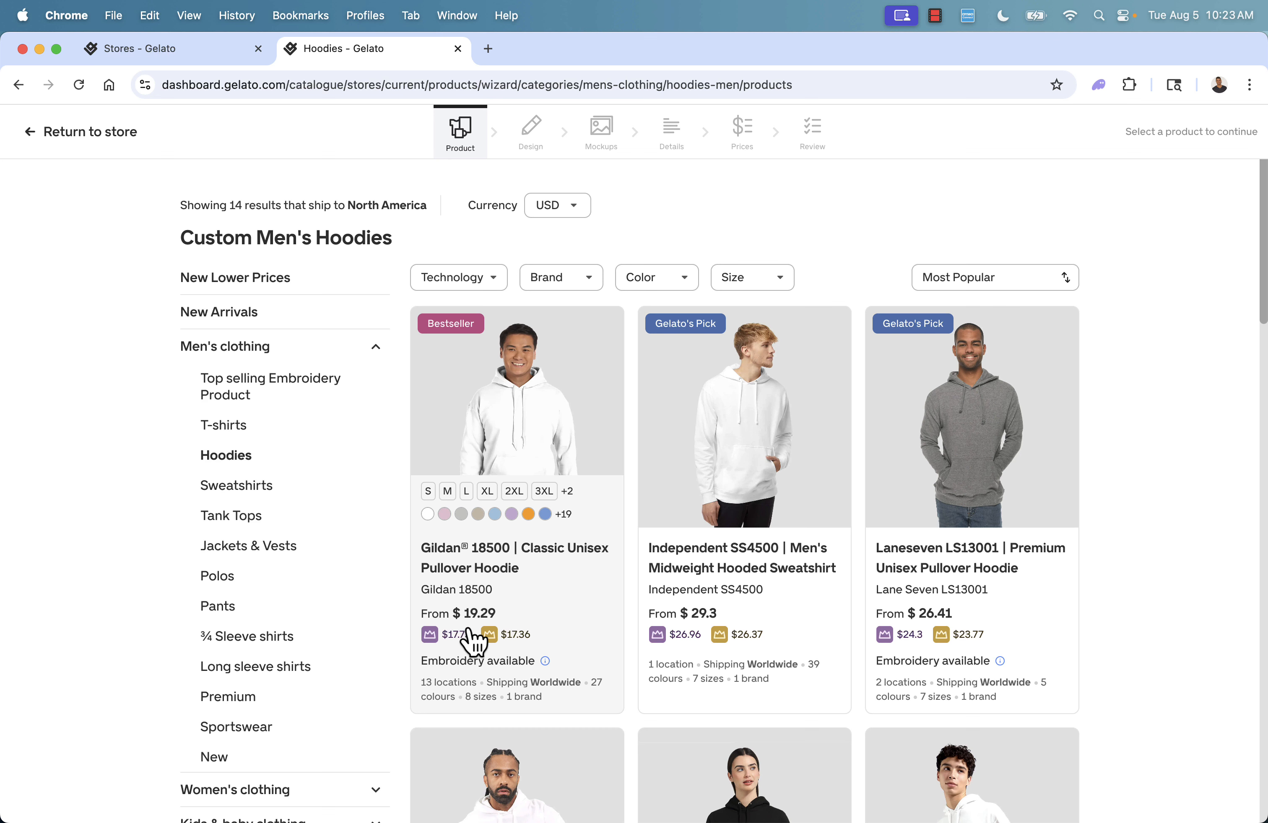
click(526, 564)
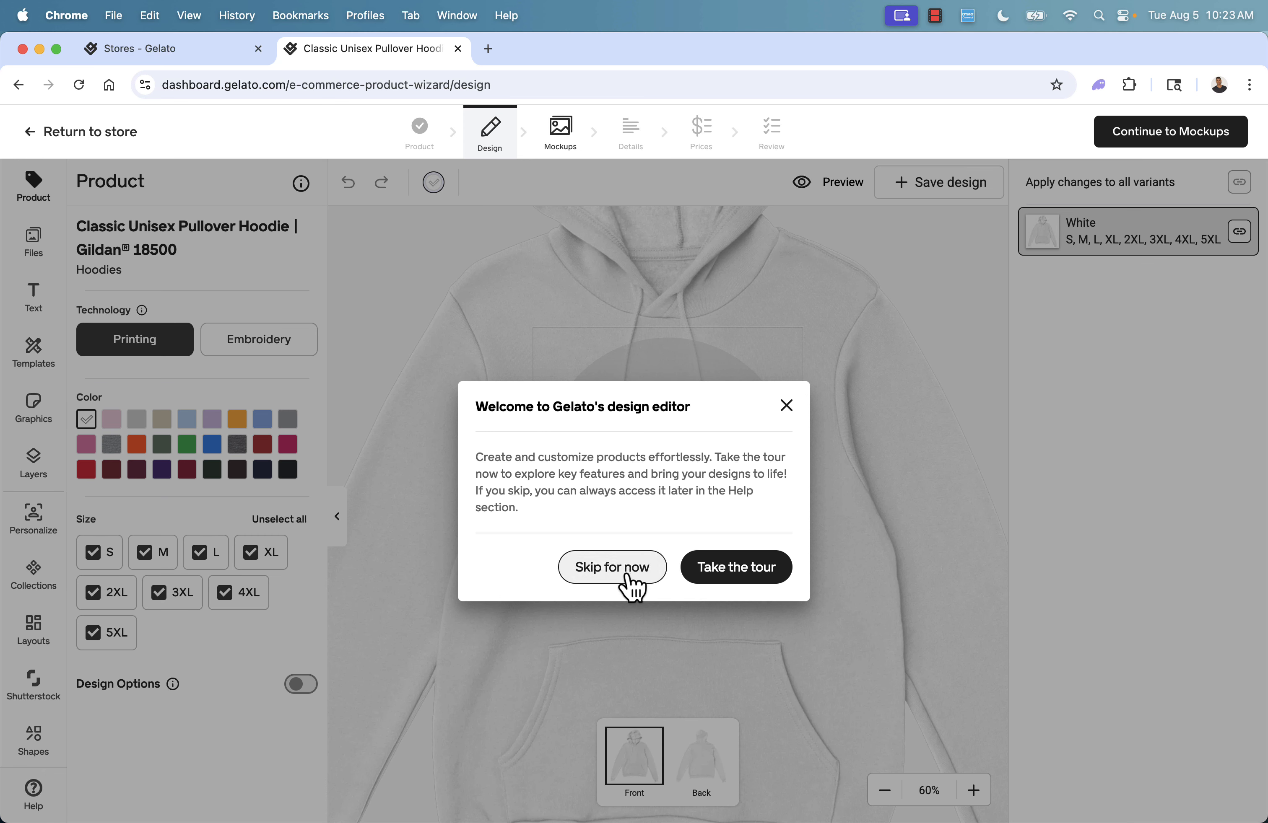
Step: Dismiss the design editor's welcome tour and make Black the only hoodie colour, removing White
click(789, 410)
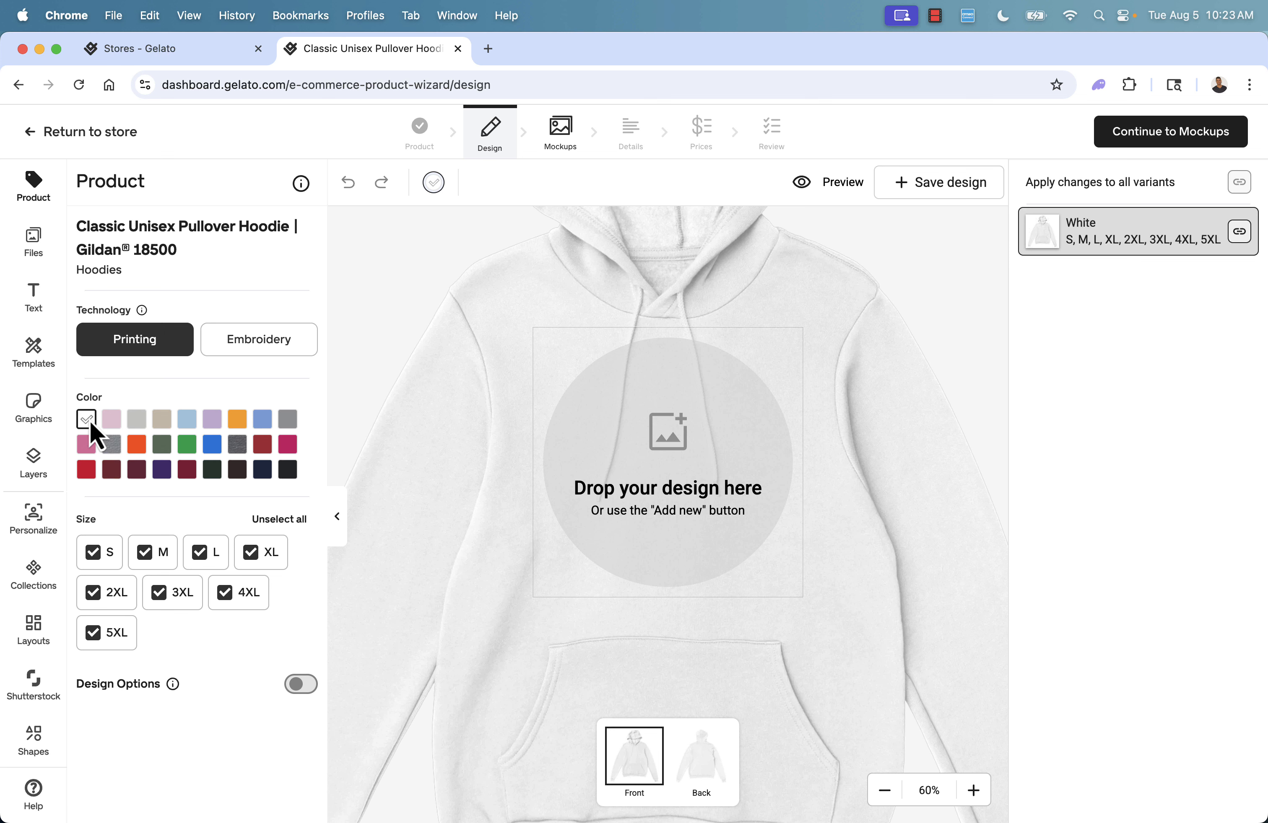
click(287, 472)
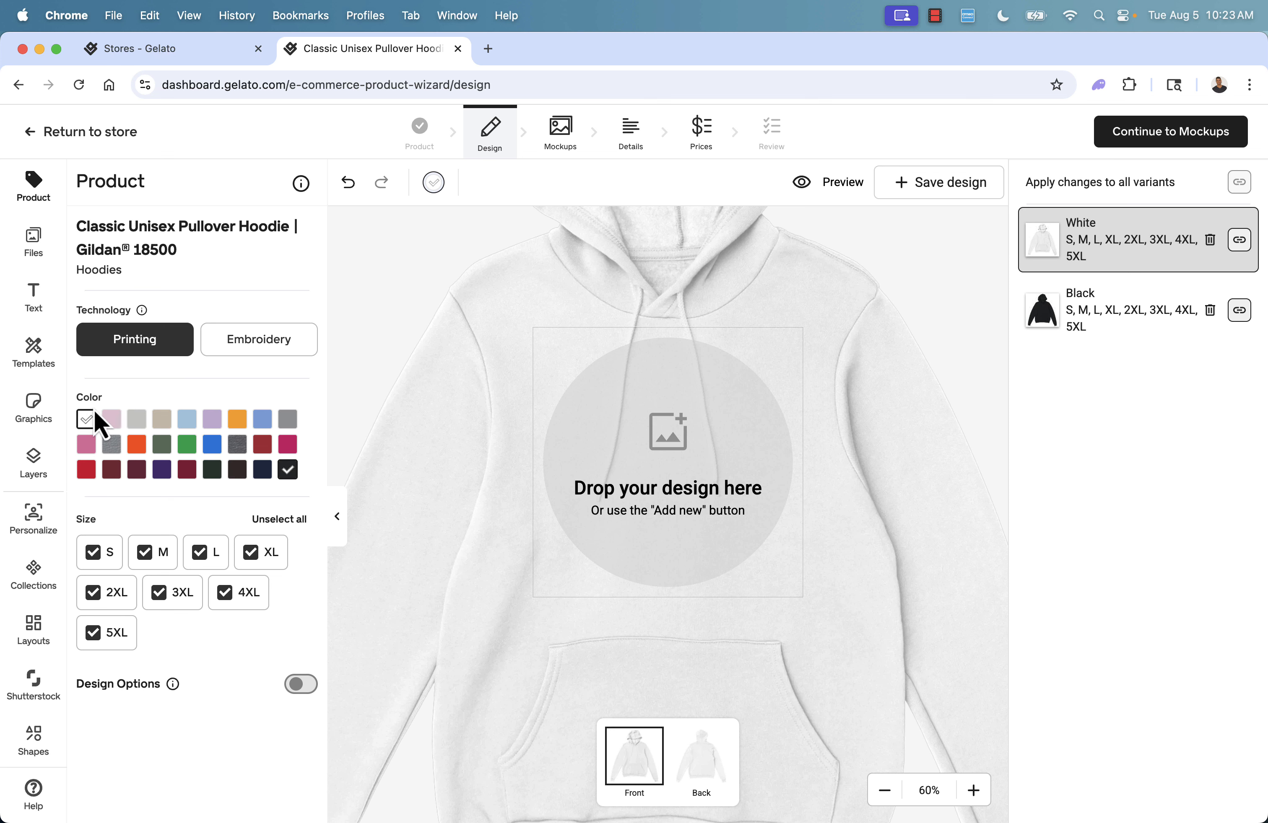
click(86, 420)
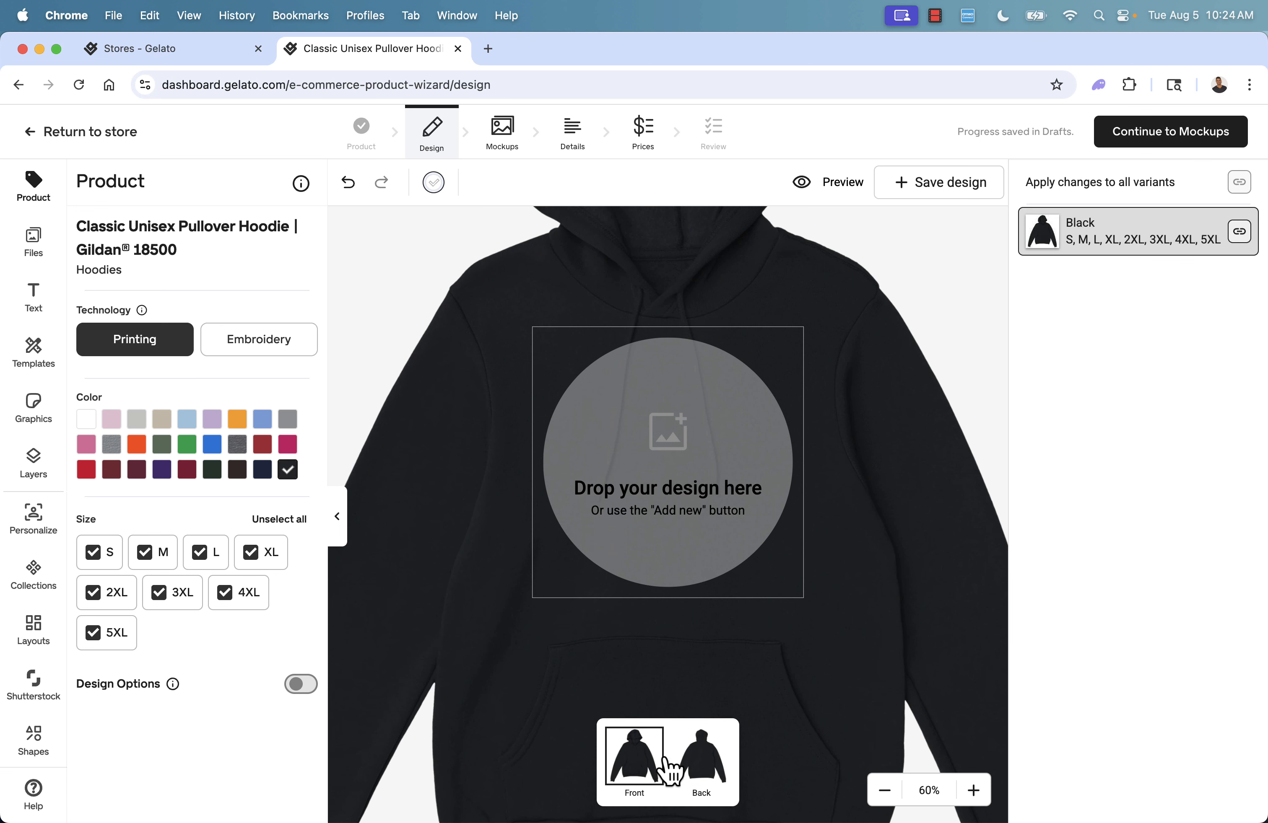
Step: Place the uploaded Donuts & Deadlifts image on the front of the black hoodie
click(693, 767)
click(641, 758)
click(698, 521)
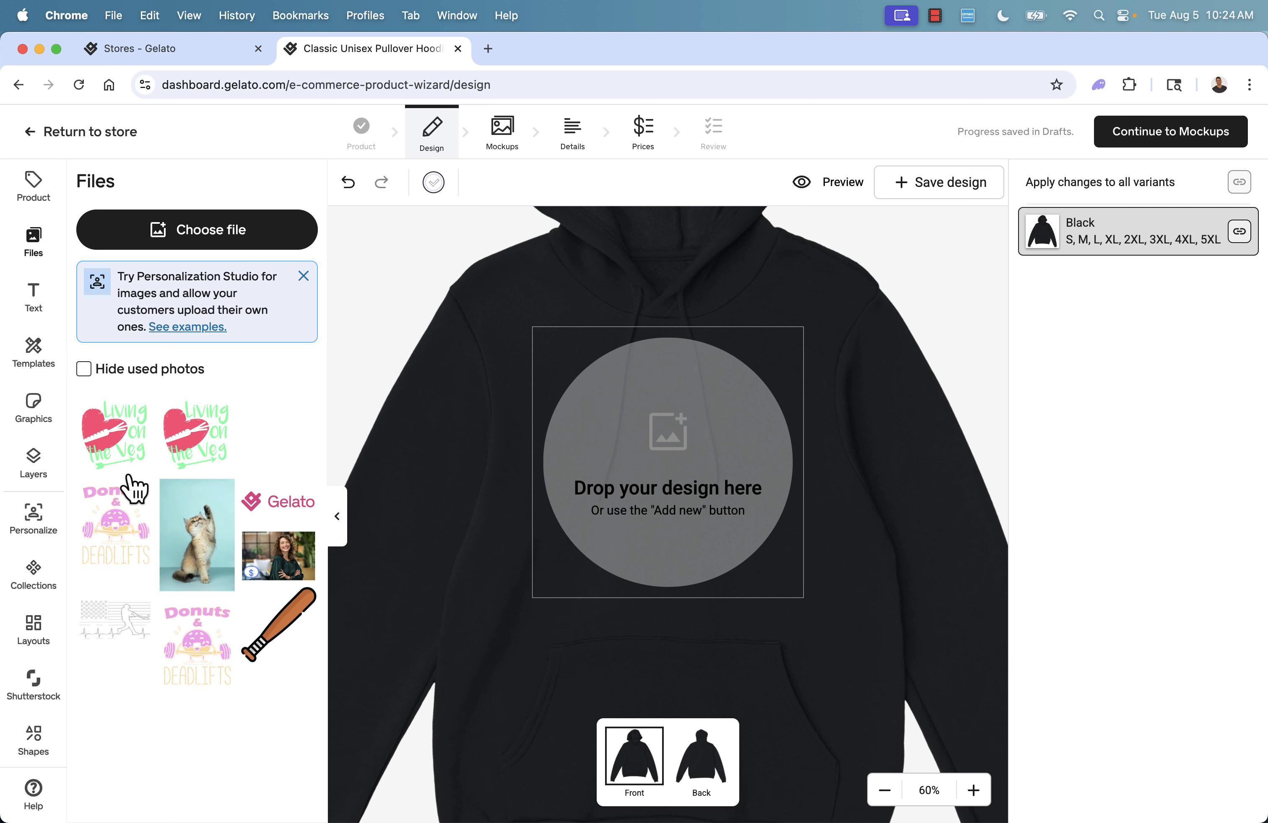
click(127, 538)
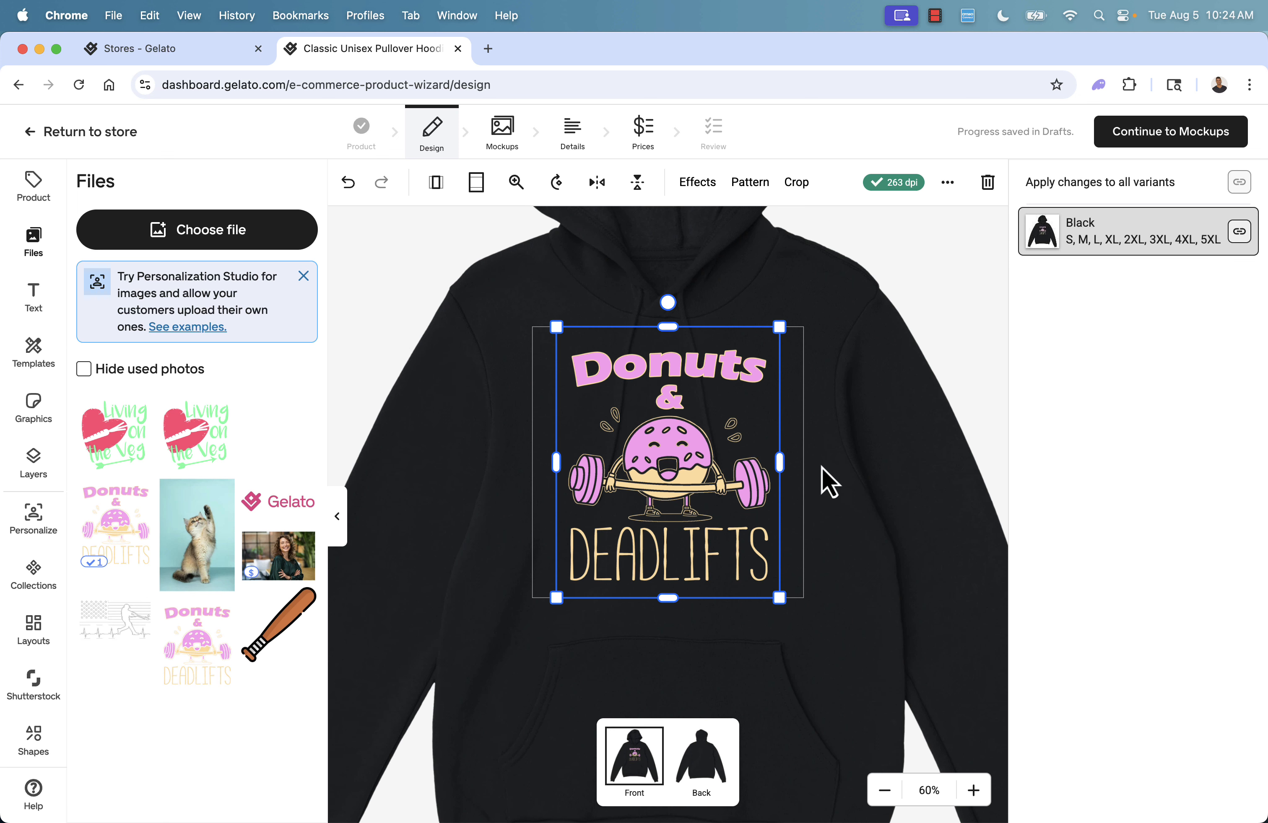
click(955, 403)
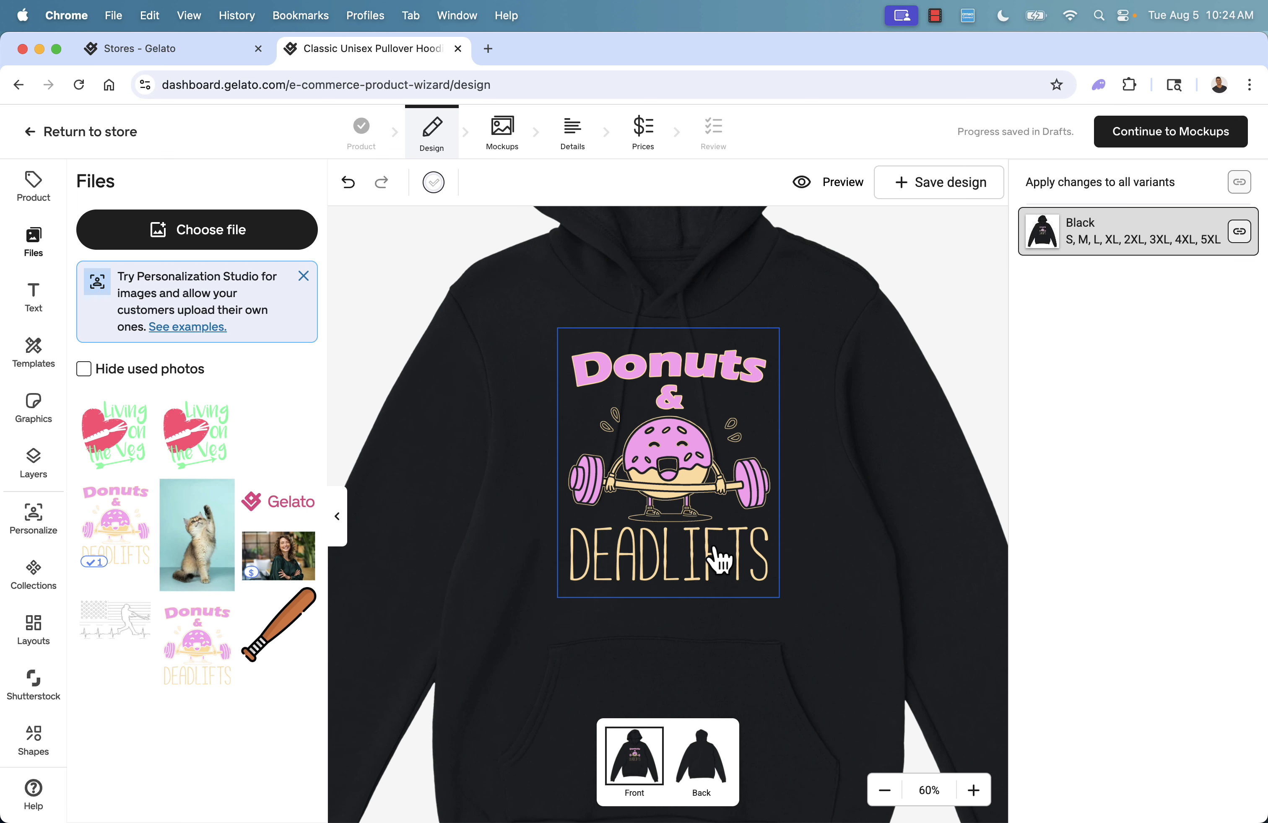
Step: Check the design's placement on the whole hoodie front and continue to the mockup selection
scroll(740, 530, down, 1)
scroll(737, 529, down, 4)
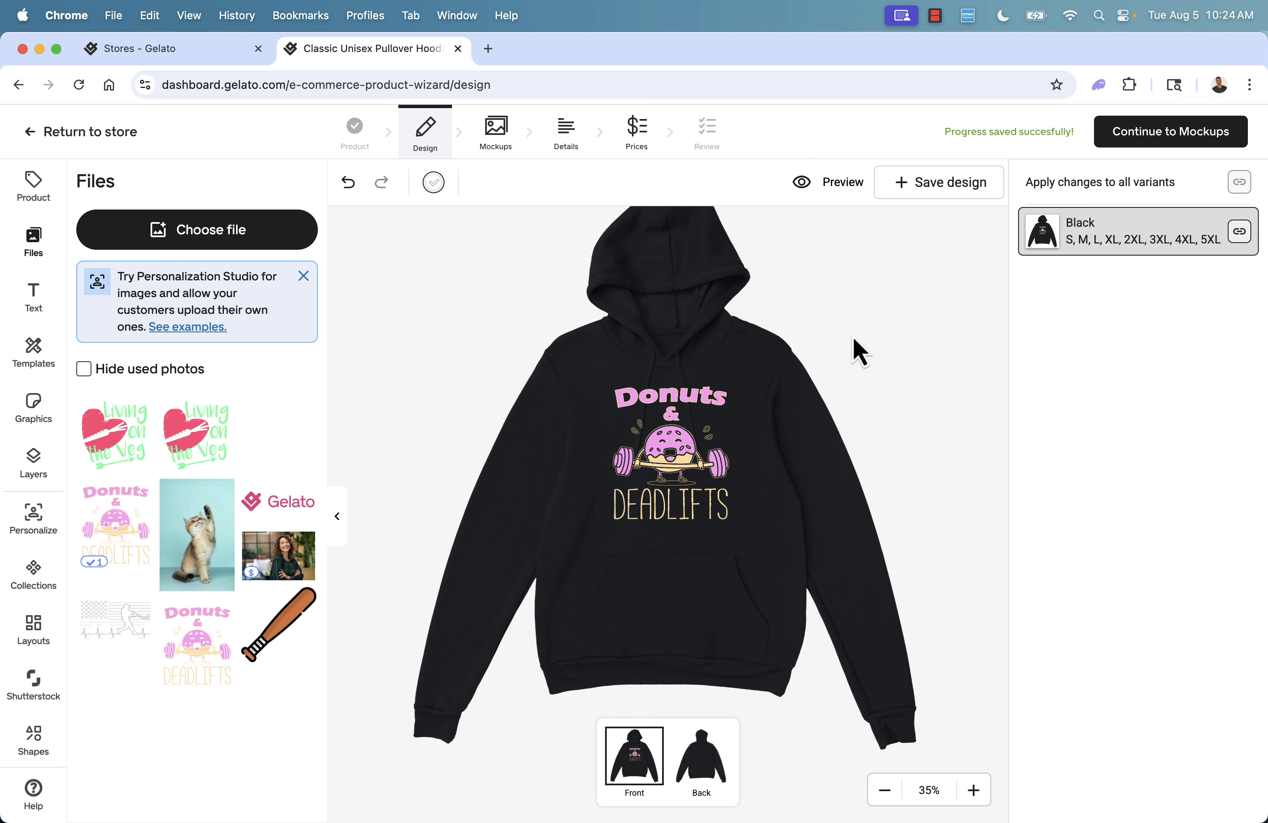
drag(687, 485, 686, 476)
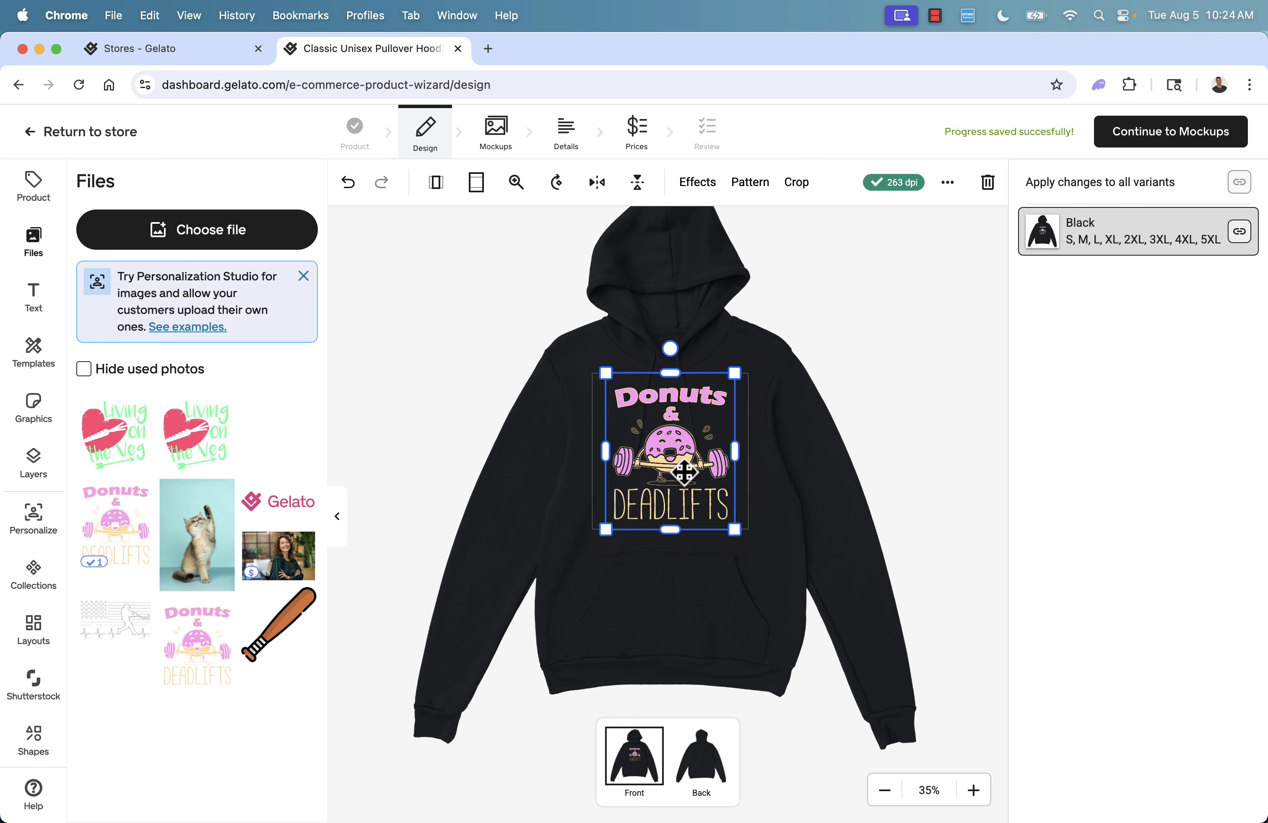
click(928, 421)
click(1172, 132)
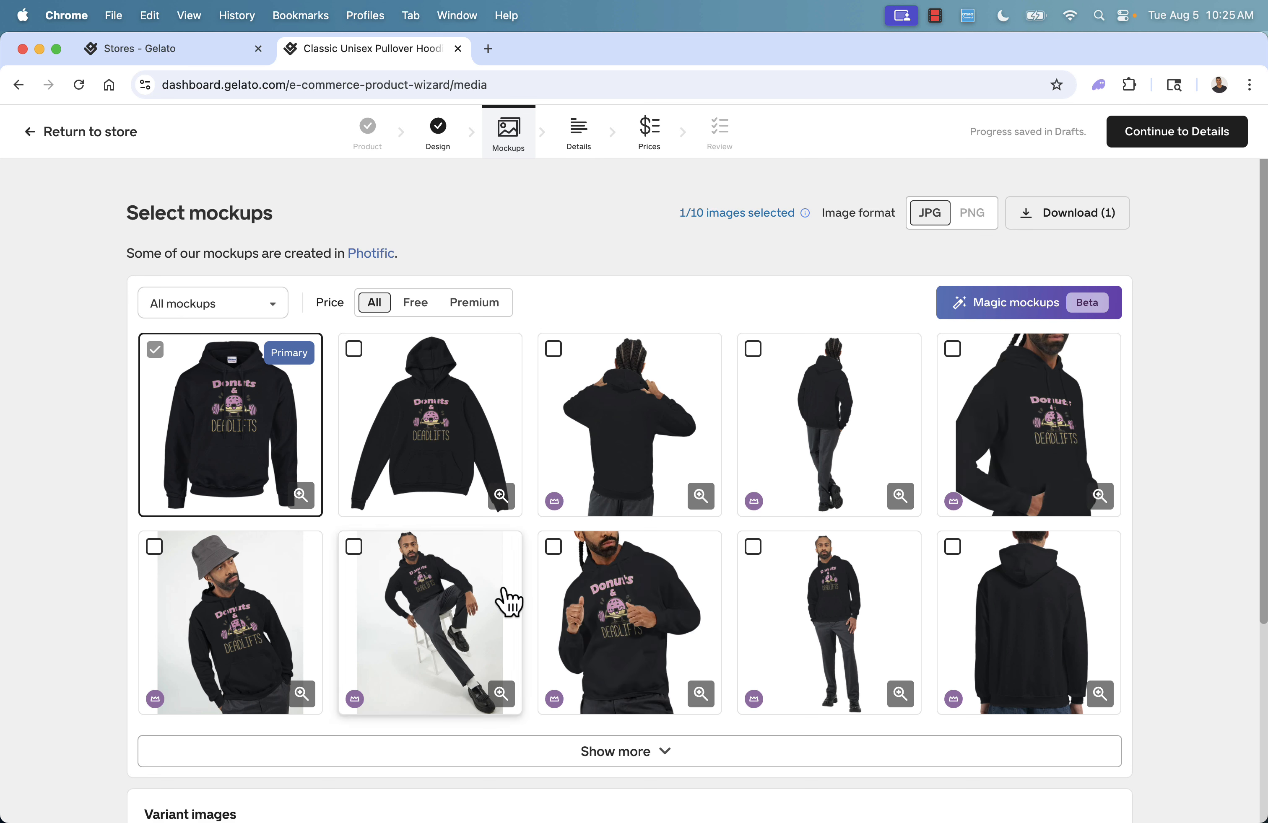
Step: Expand the mockup list and add the bearded man indoors, curly-haired man, woman on steps, man outdoors in blue jeans, and flat long-sleeved front view
scroll(837, 609, down, 2)
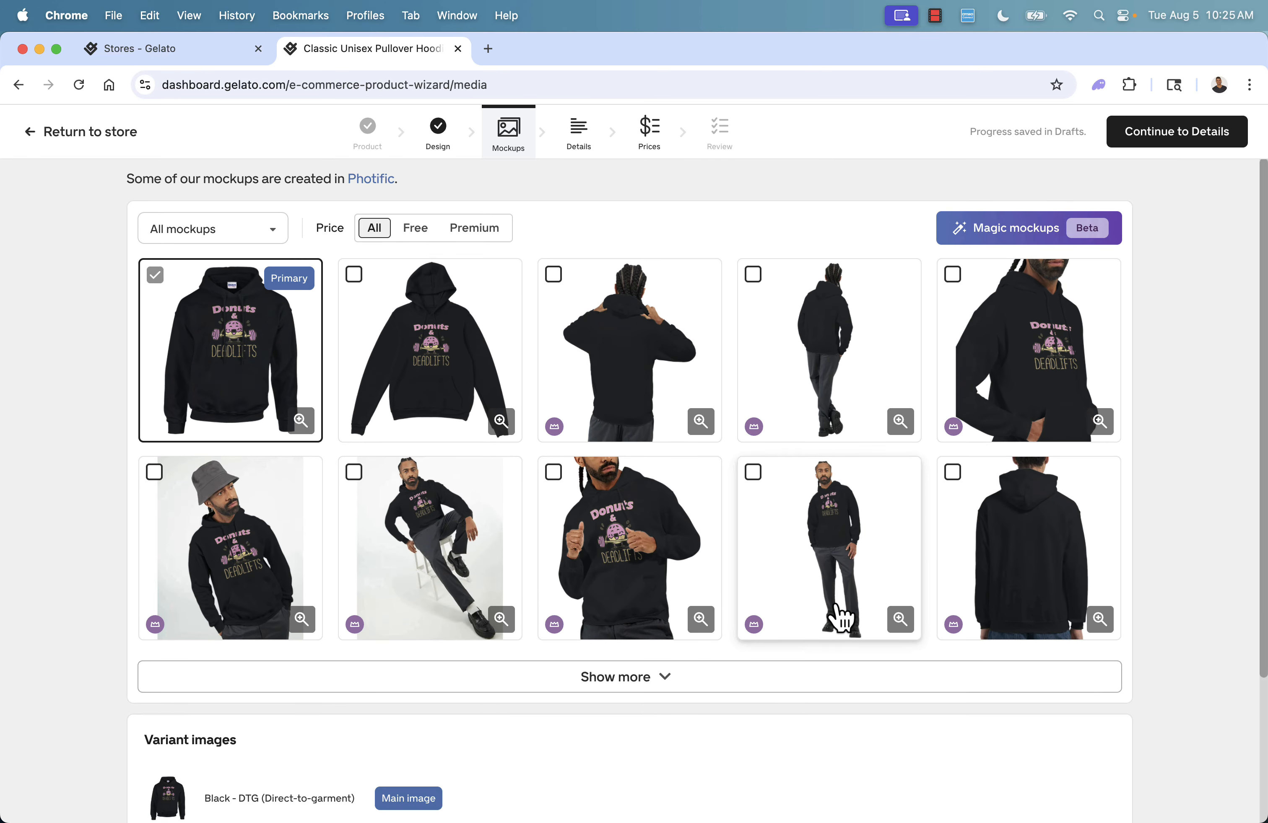
click(713, 692)
scroll(708, 695, down, 6)
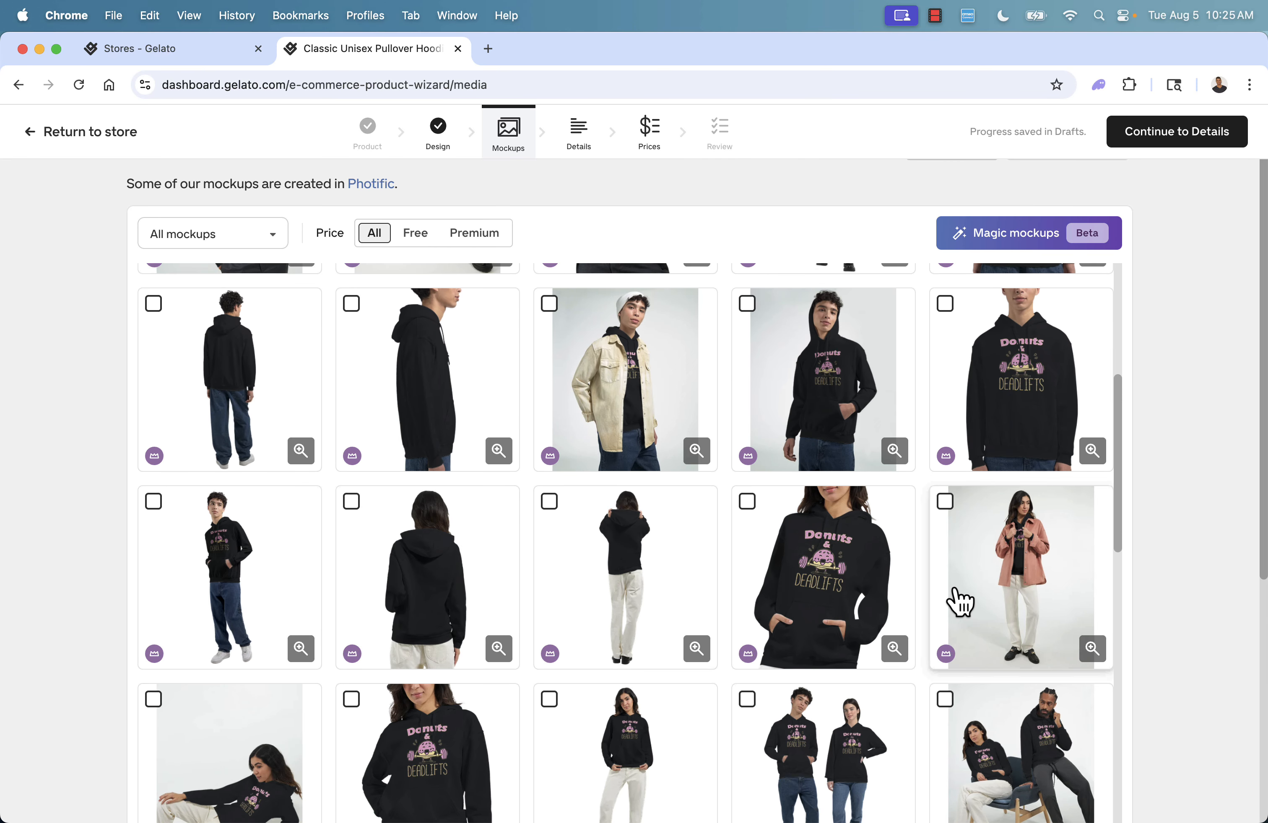
scroll(956, 600, down, 3)
scroll(815, 616, down, 8)
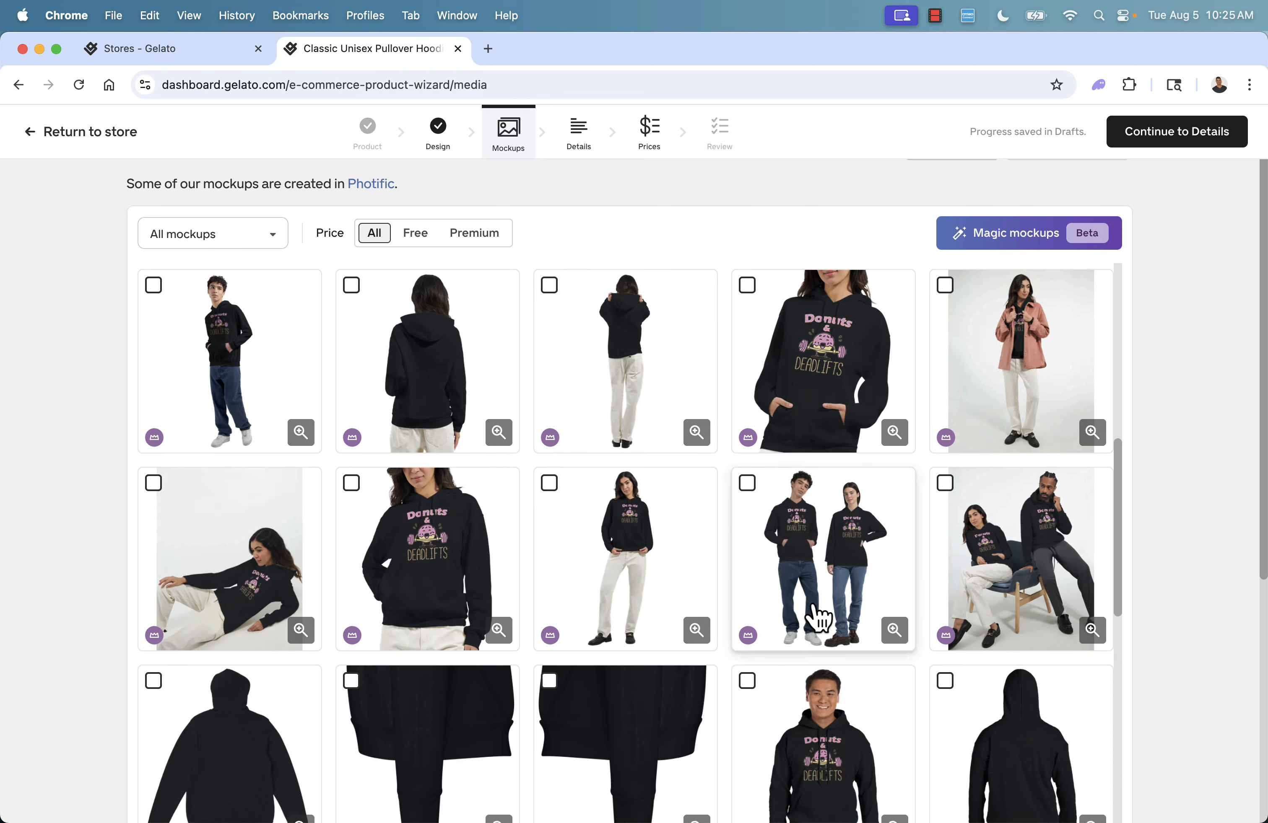
scroll(806, 526, down, 2)
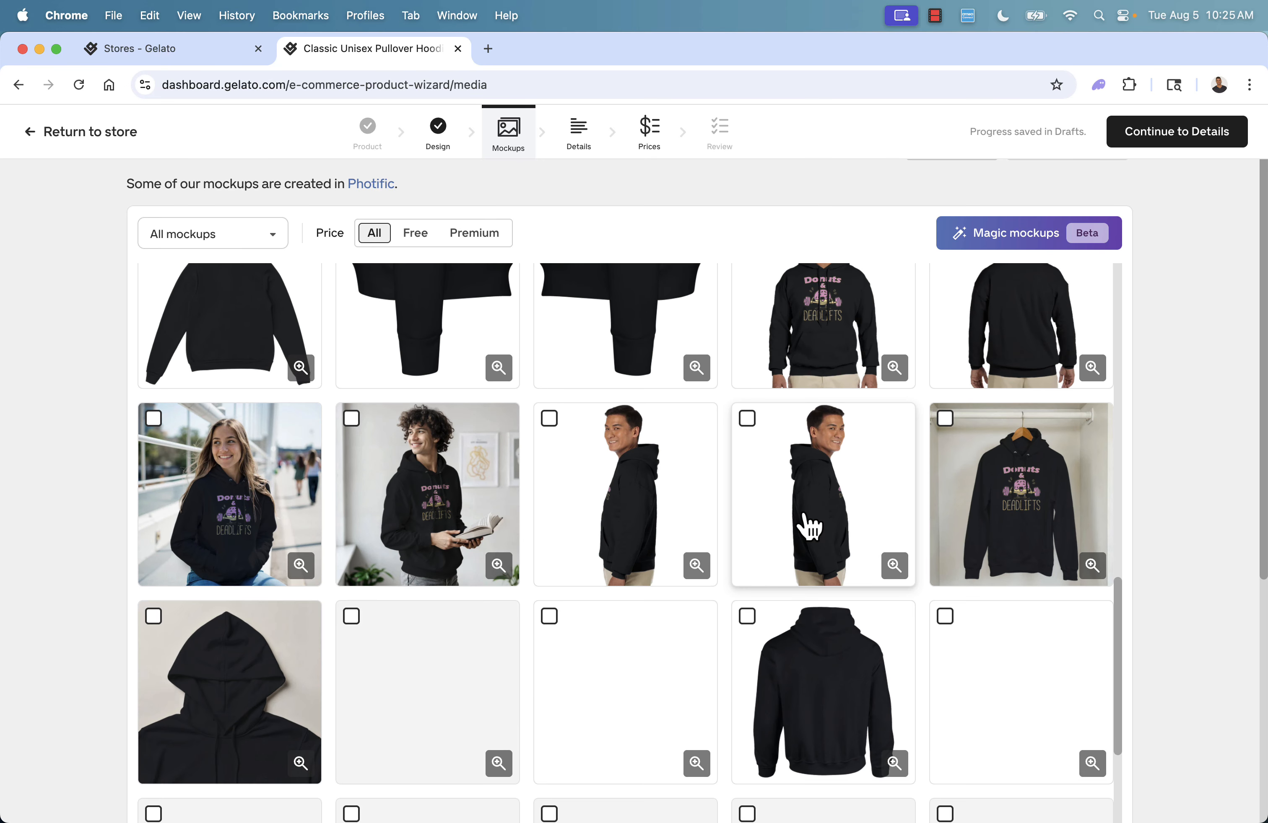
scroll(387, 582, down, 2)
scroll(387, 583, down, 1)
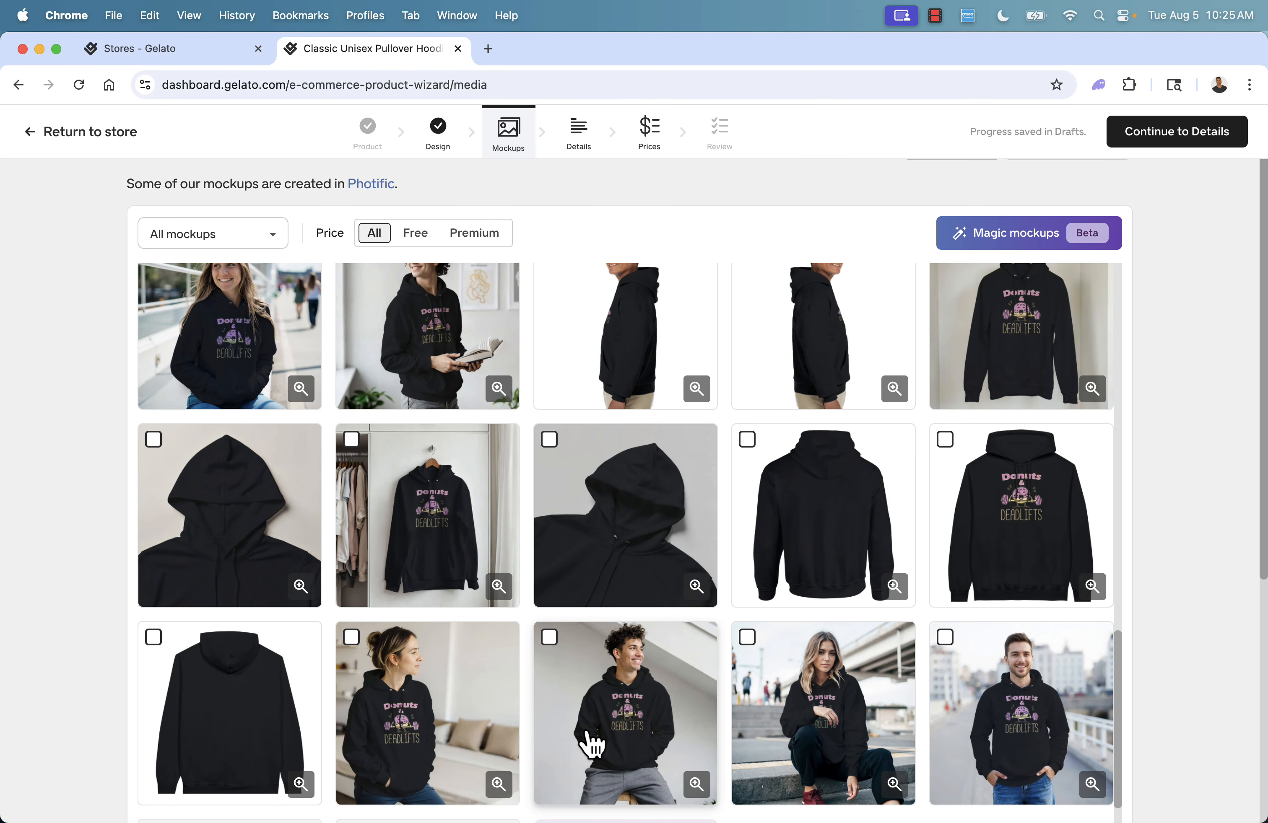
scroll(607, 751, down, 3)
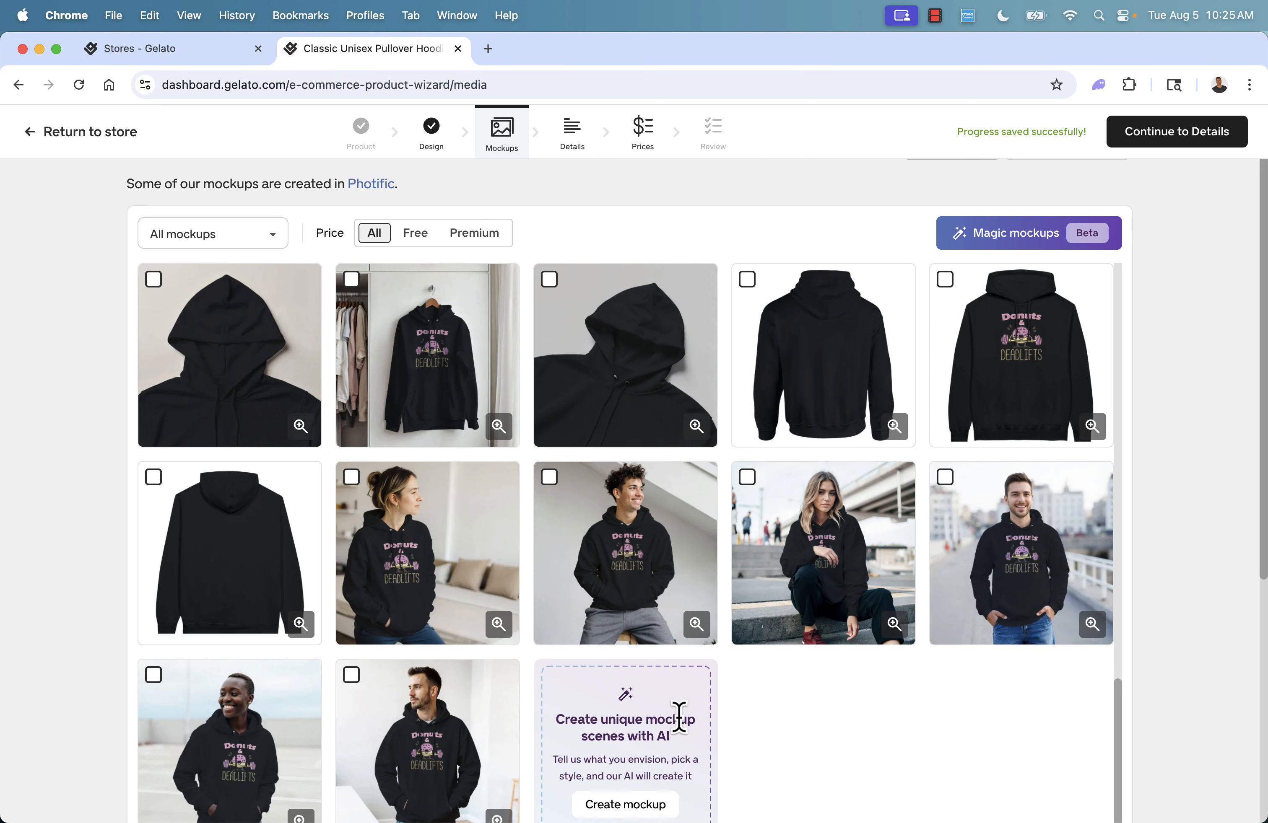
click(428, 751)
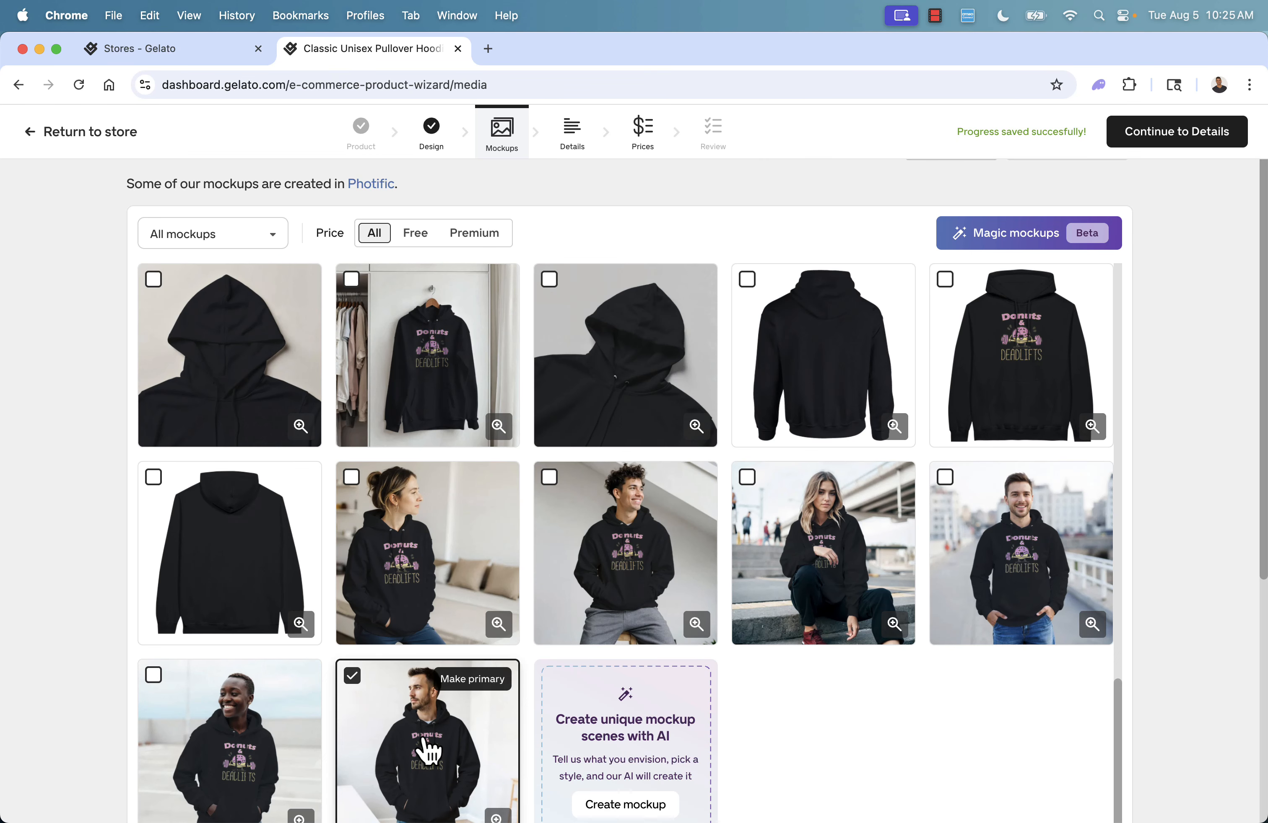
click(574, 602)
click(774, 561)
click(982, 580)
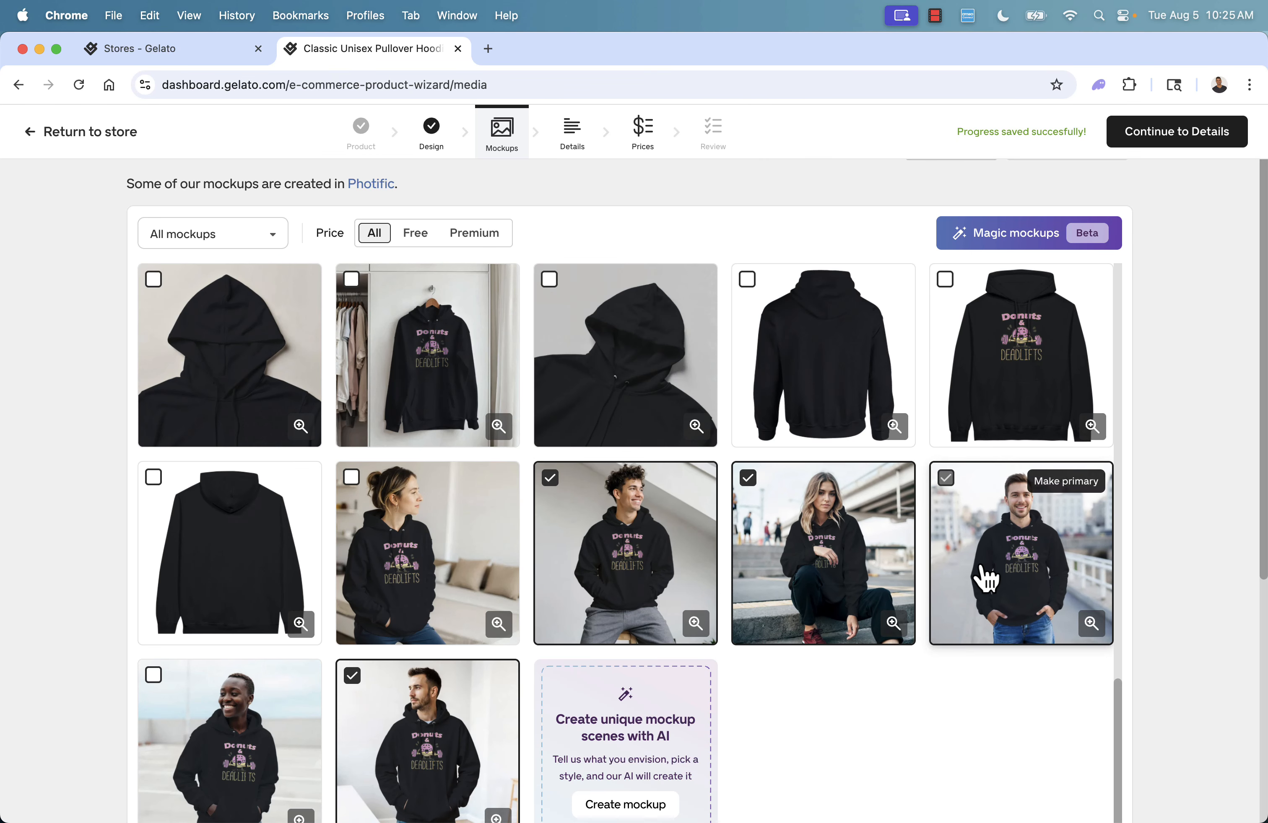
click(991, 384)
Step: Add the flat front mockup with the raised hood and make the bearded man indoors the primary image
scroll(657, 425, up, 10)
scroll(657, 425, up, 2)
scroll(534, 588, down, 10)
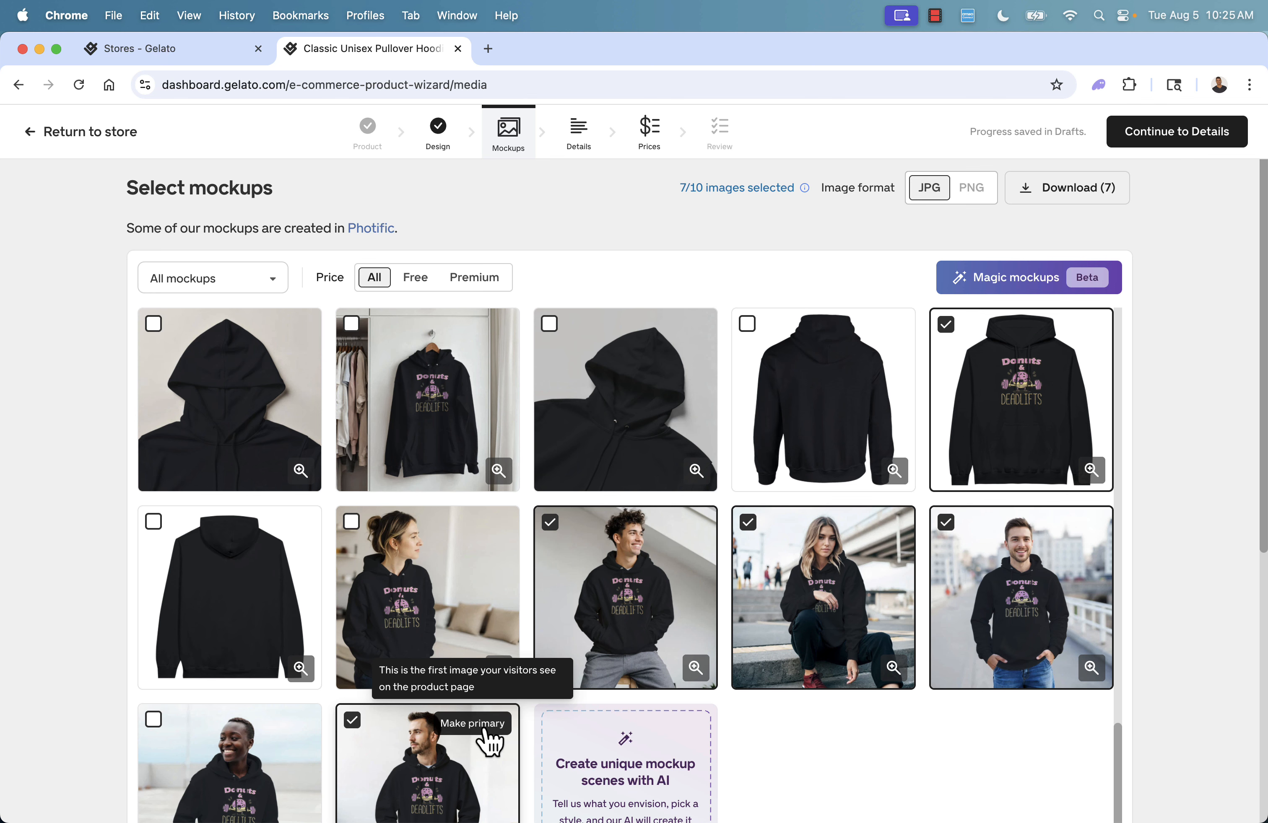
click(481, 728)
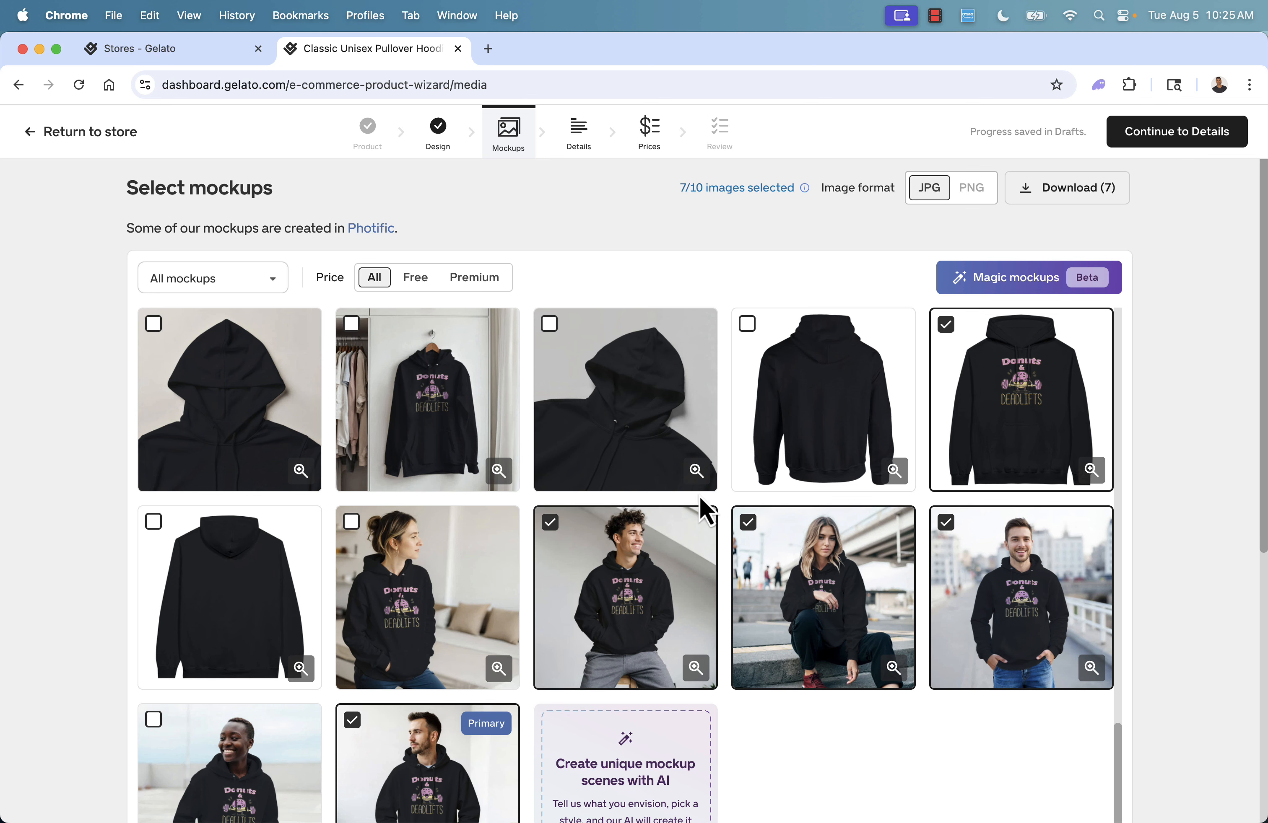
scroll(804, 449, up, 10)
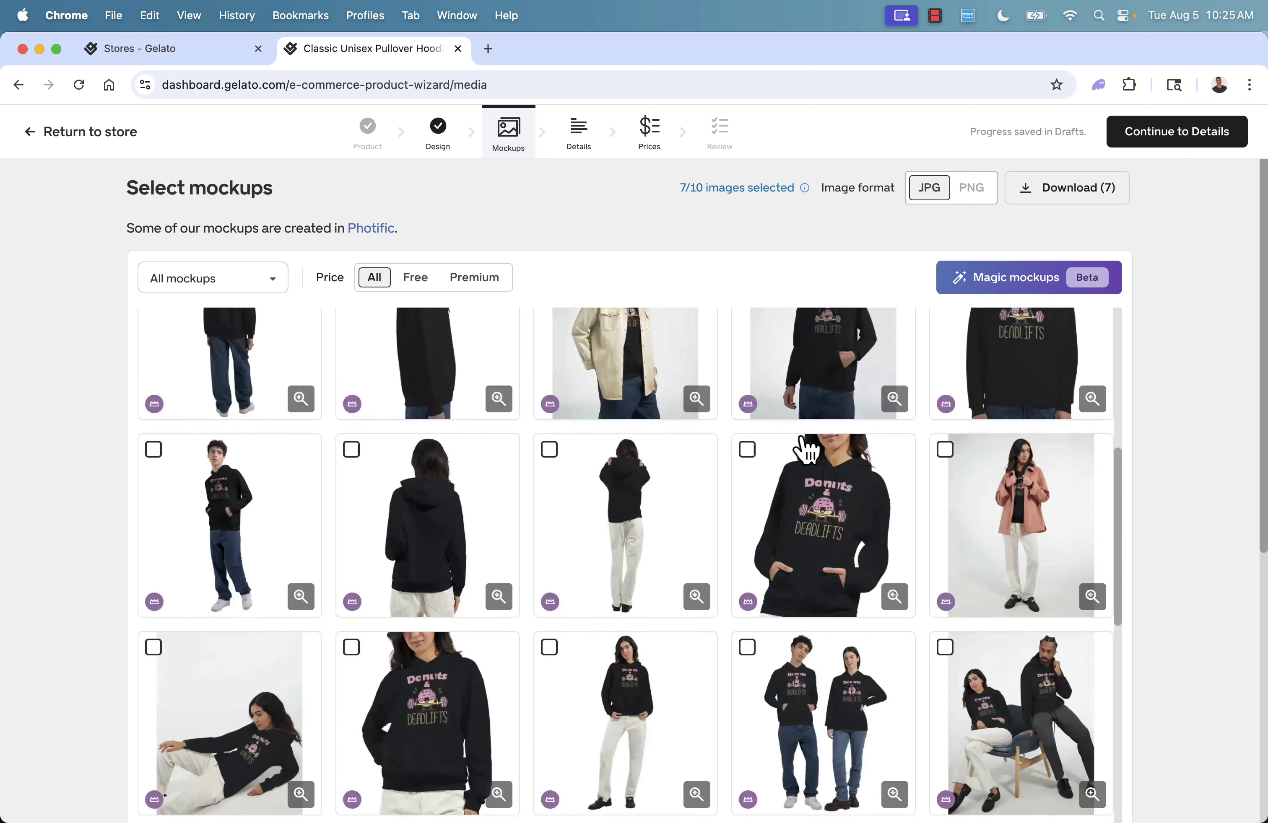
scroll(804, 449, up, 1)
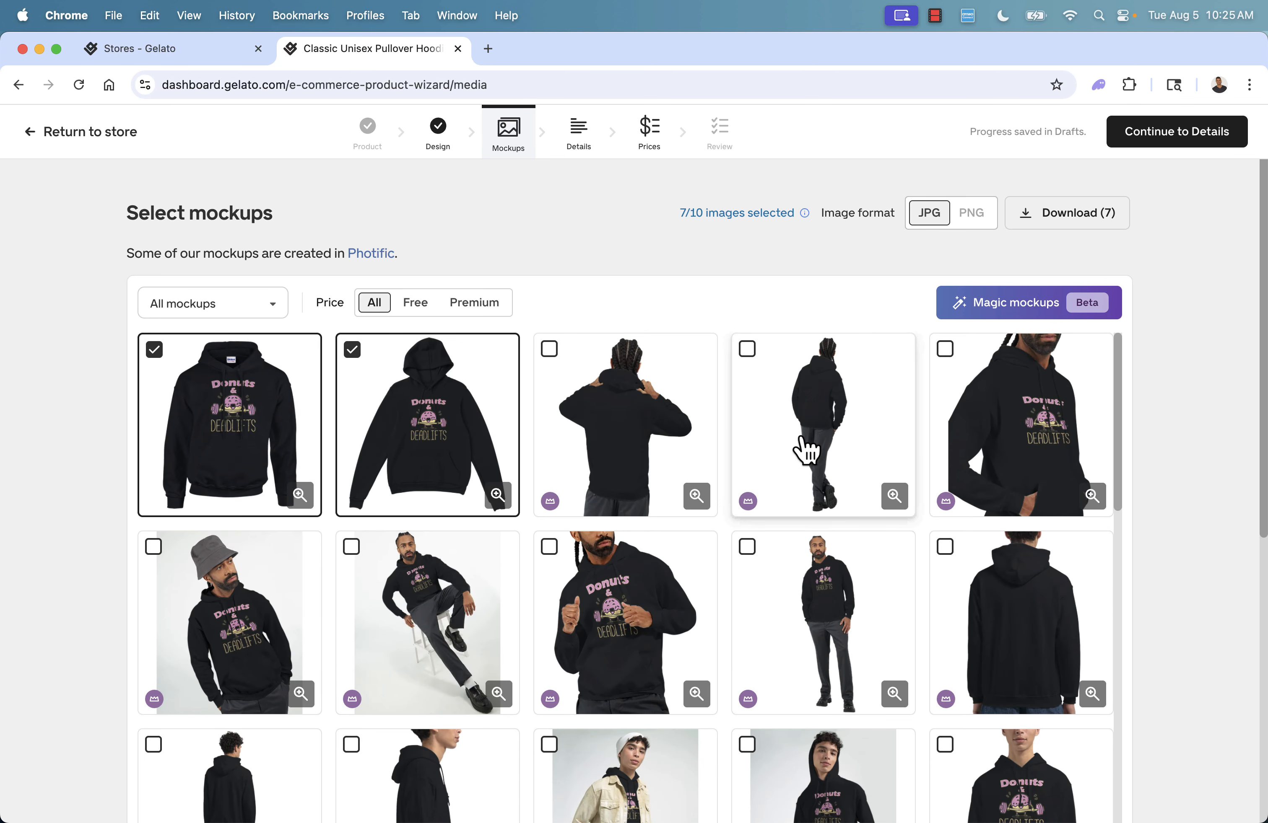
Step: Continue to the product details and set the title to "Donuts and Deadlifts Funny Unisex Hoodie"
click(1182, 134)
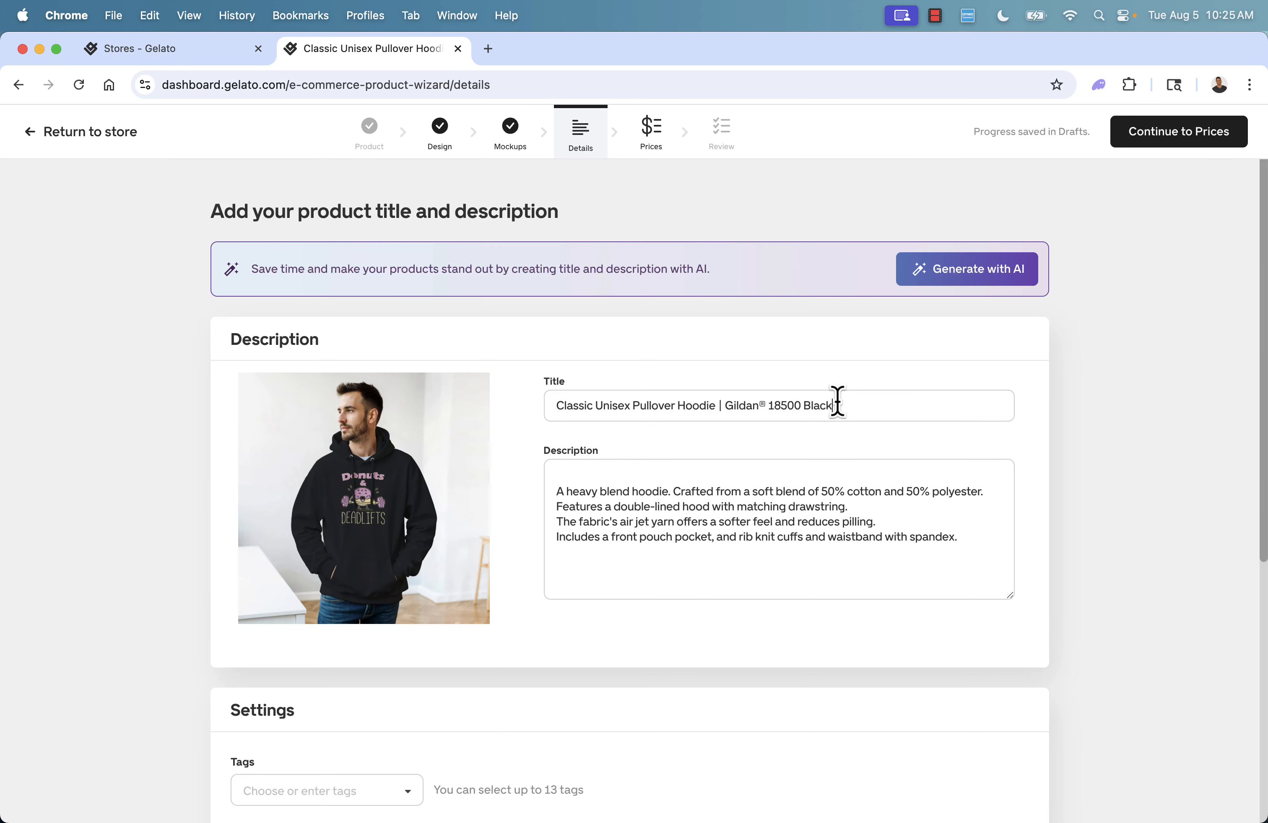
triple_click(836, 405)
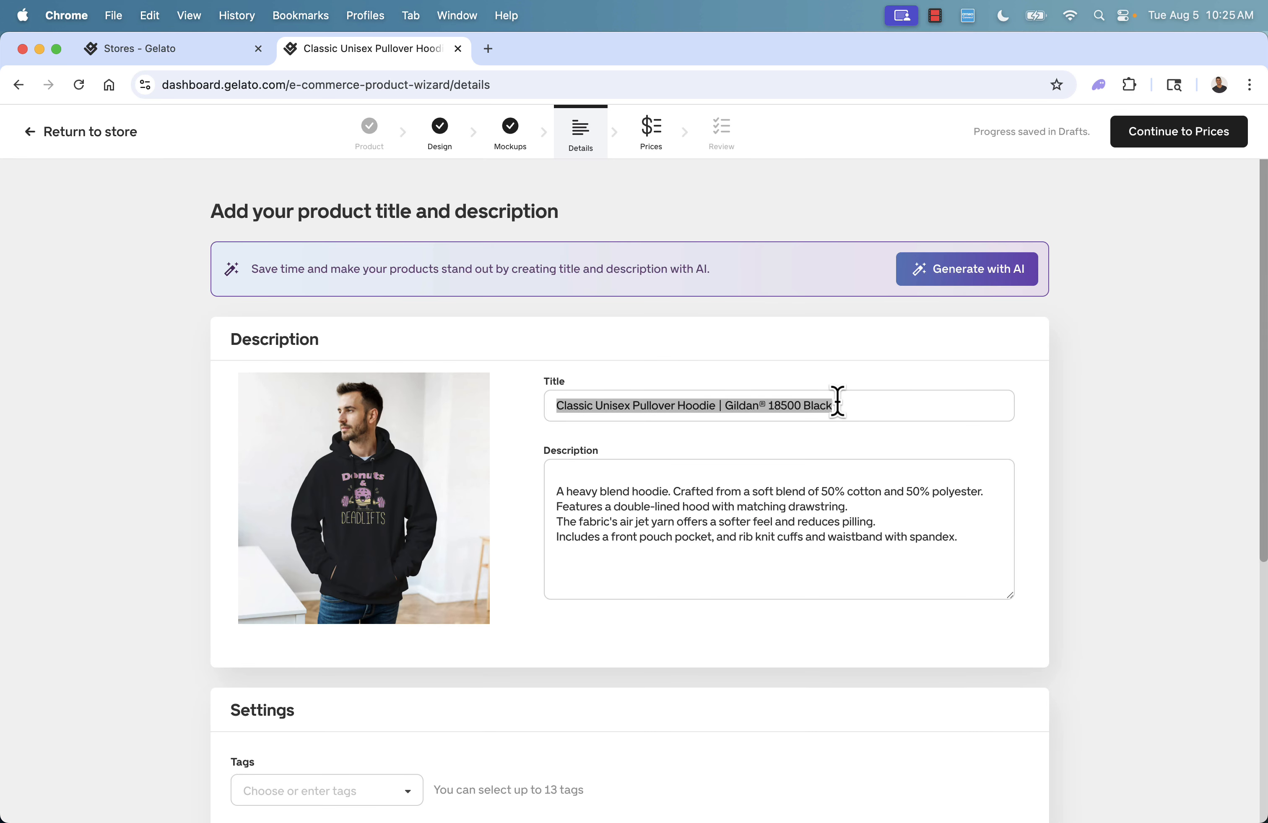
text(Donuts and Deadl)
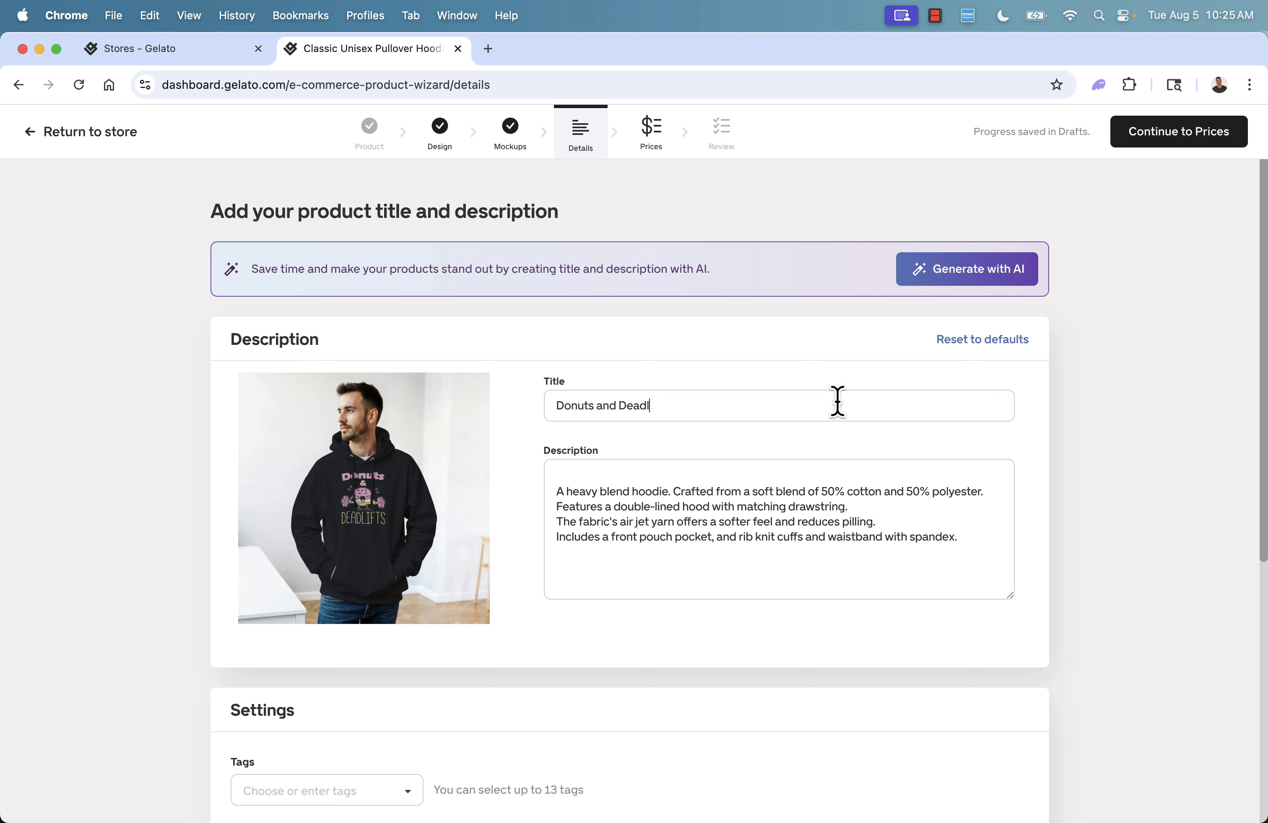
text(ifts Funny )
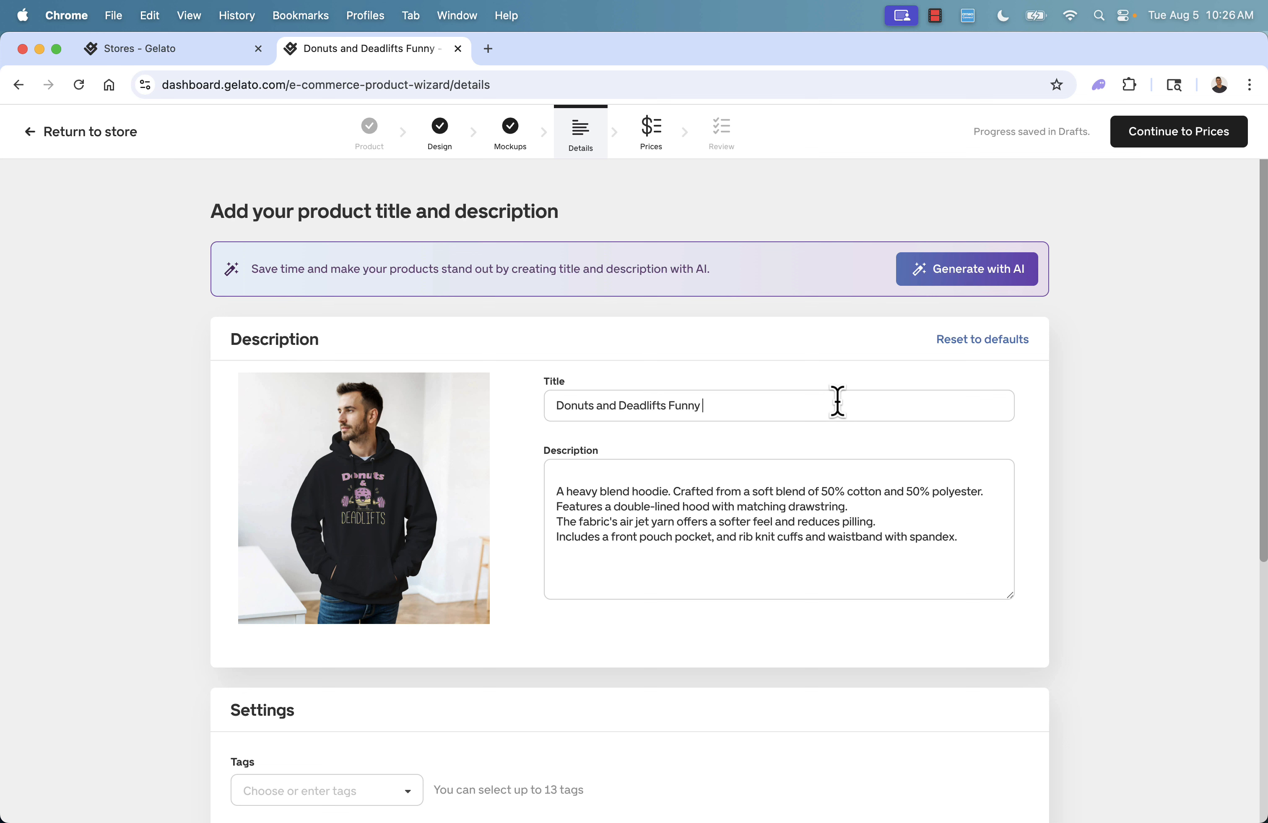
text(Unisex Hoodie)
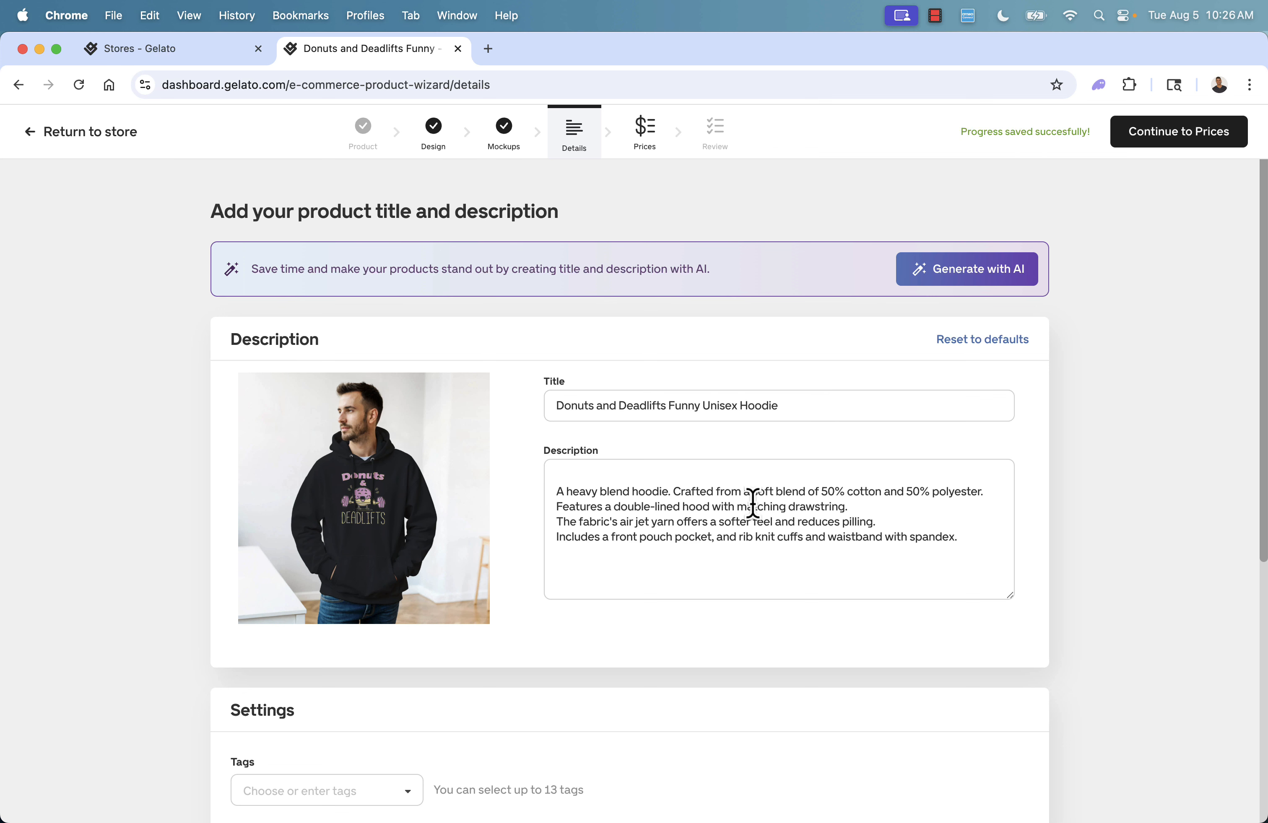
Step: Add the opening line "This is going to be your NEW FAVORITE HOODIE!" above the existing product description
click(556, 486)
key(Return)
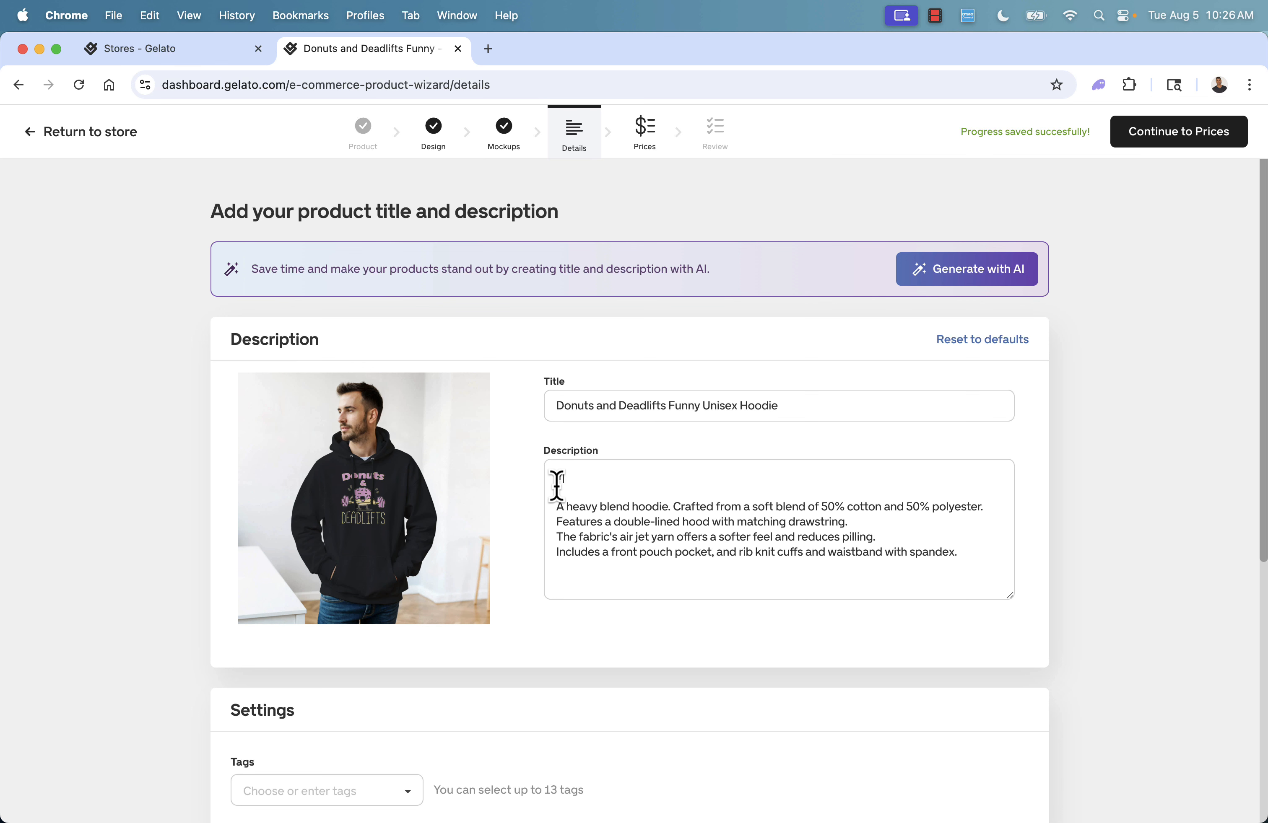
text(This is going to b)
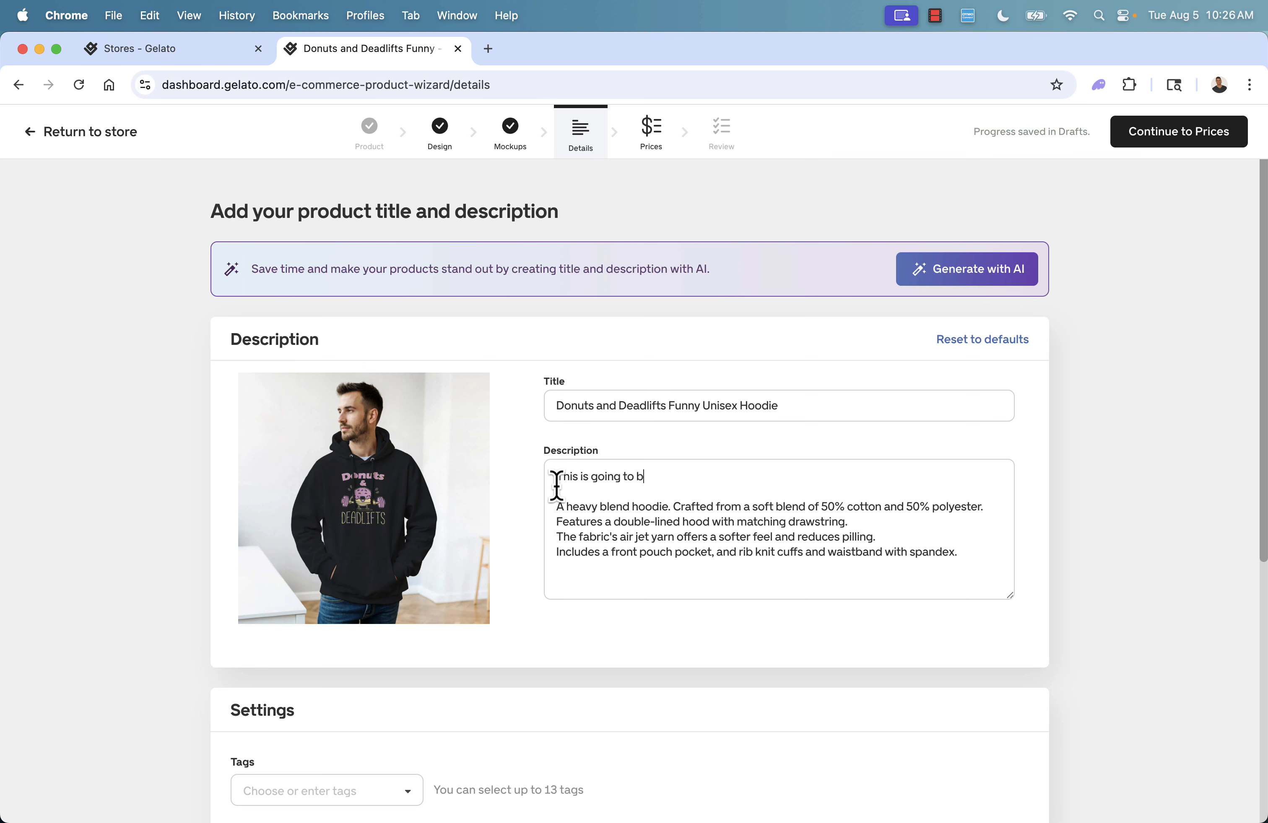
text(e your NEW FAVORITE HO)
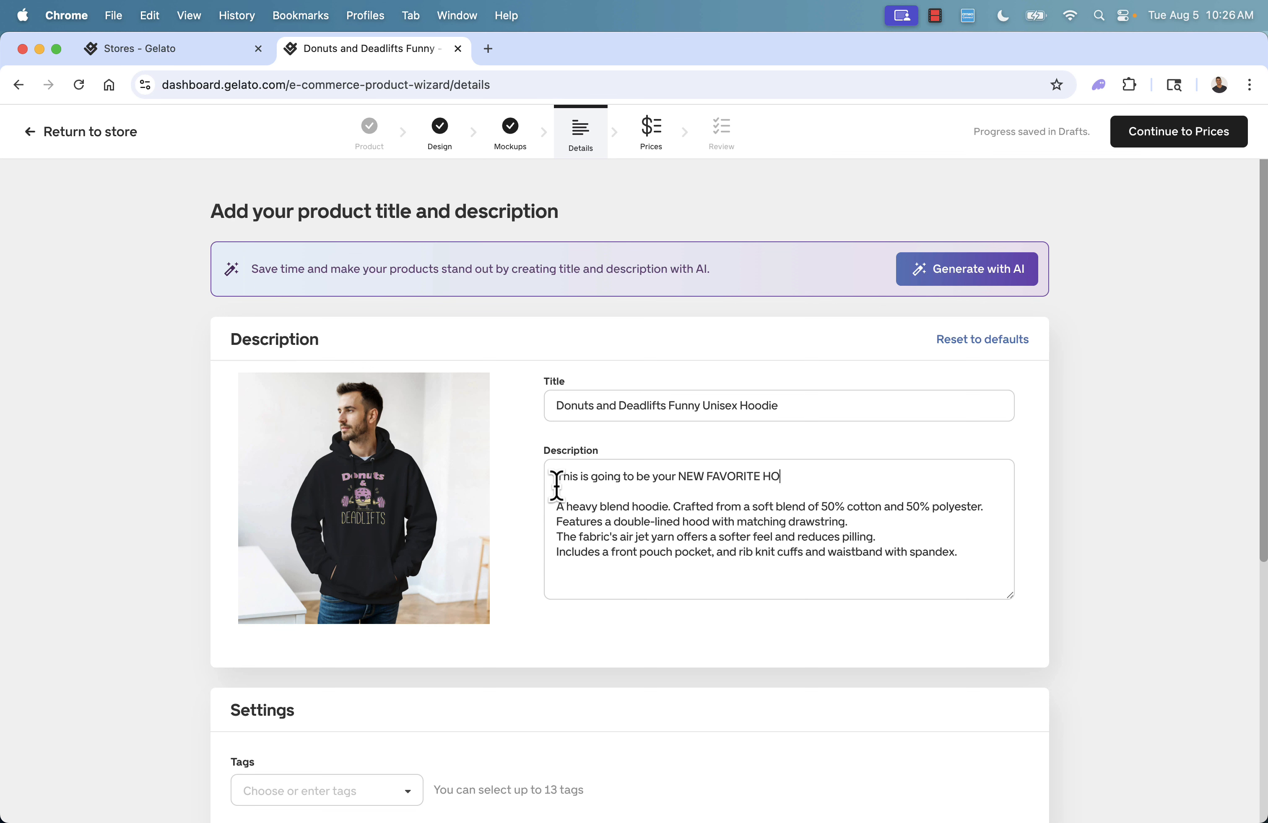
text(ODIE!)
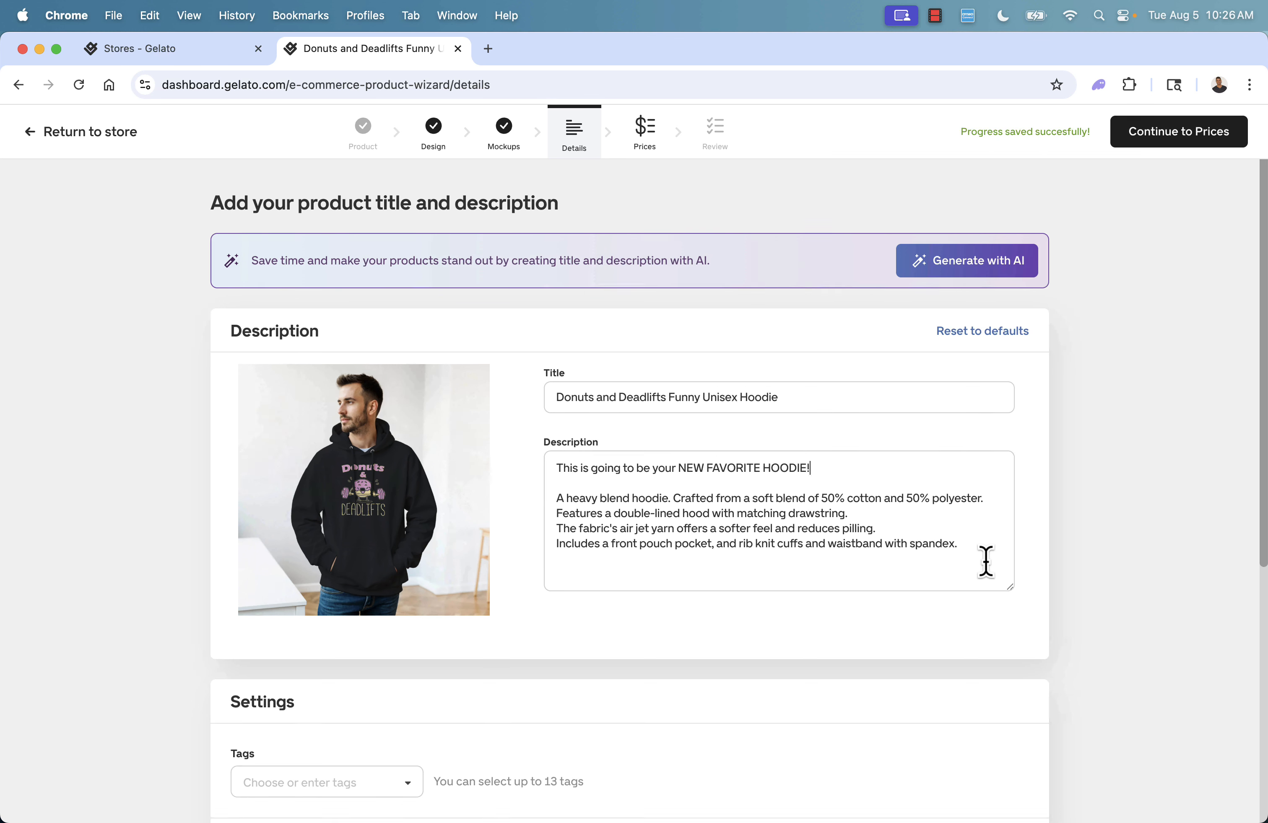
Step: Delete the line about the fabric's air jet yarn from the product description
scroll(989, 572, down, 2)
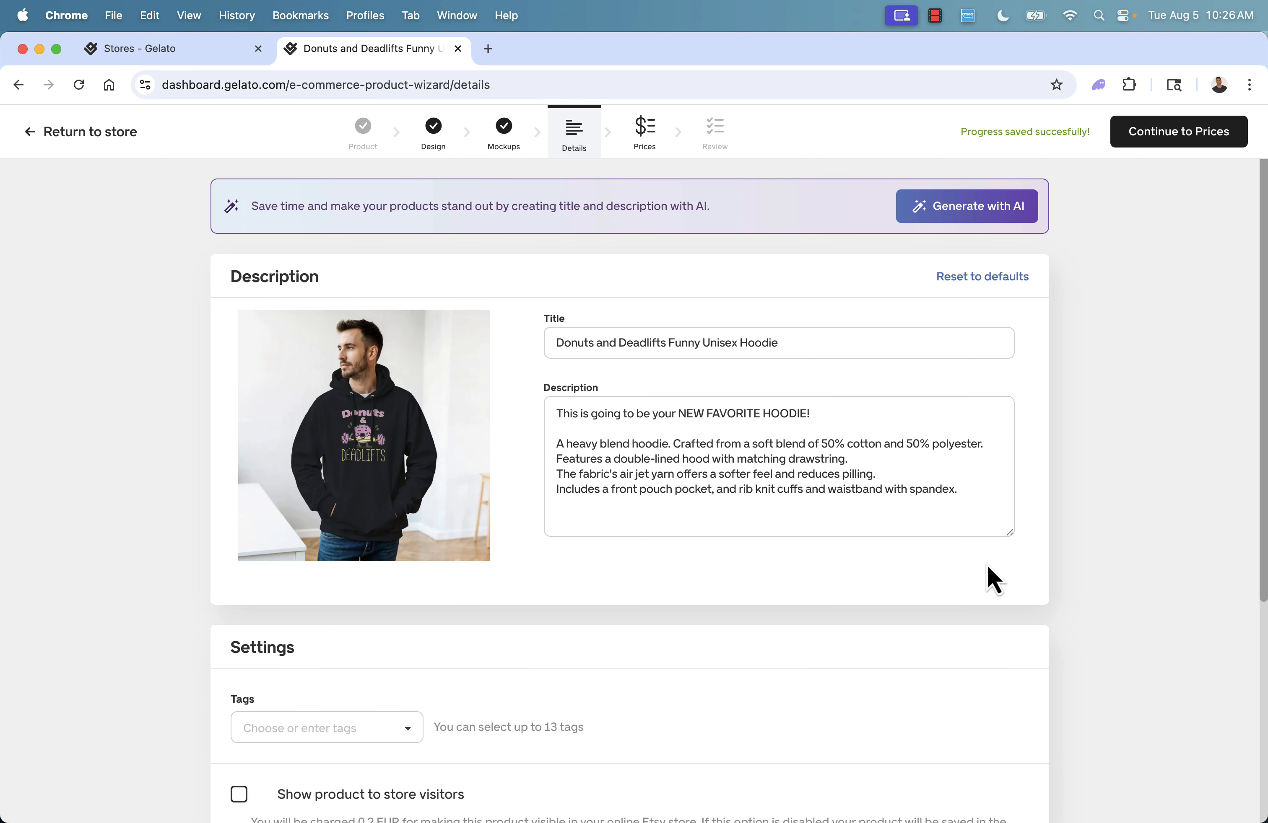
double_click(762, 474)
triple_click(762, 474)
key(BackSpace)
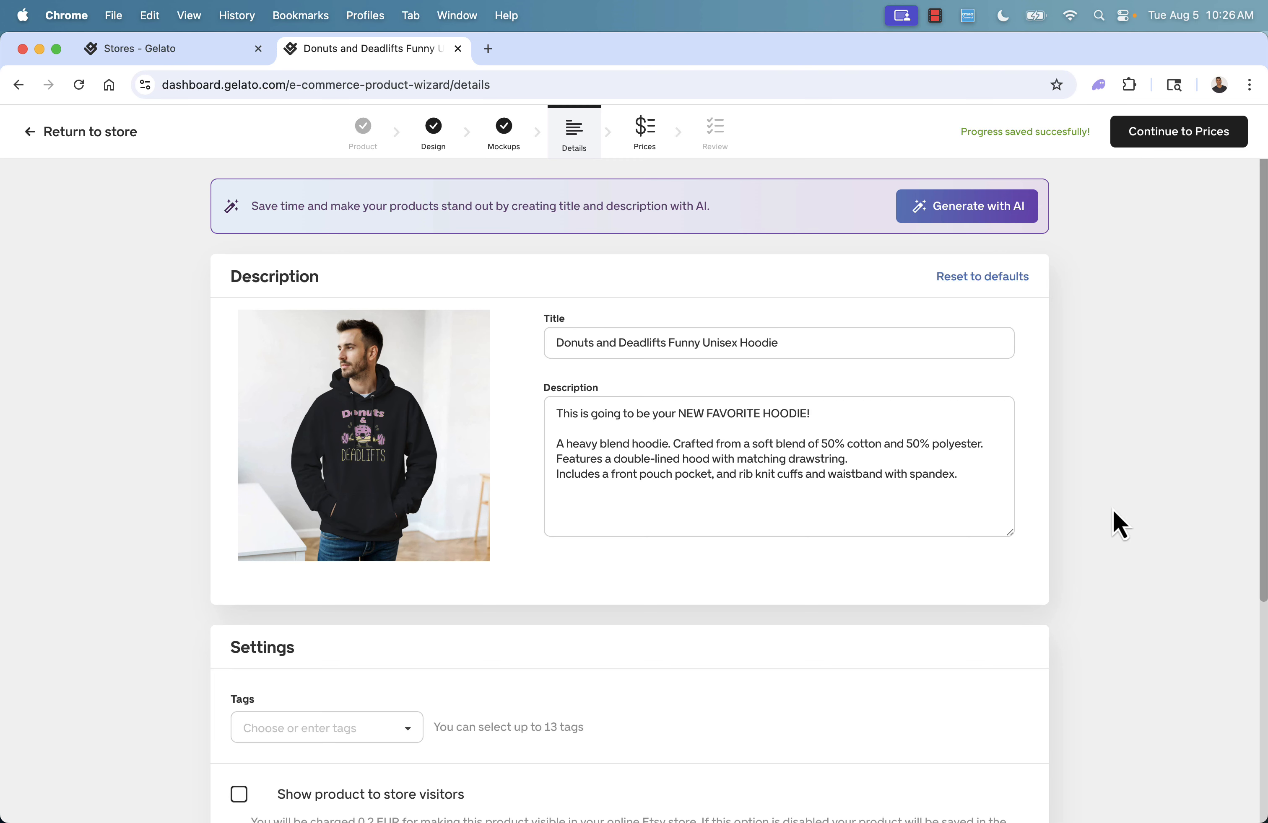
scroll(793, 487, down, 5)
click(384, 444)
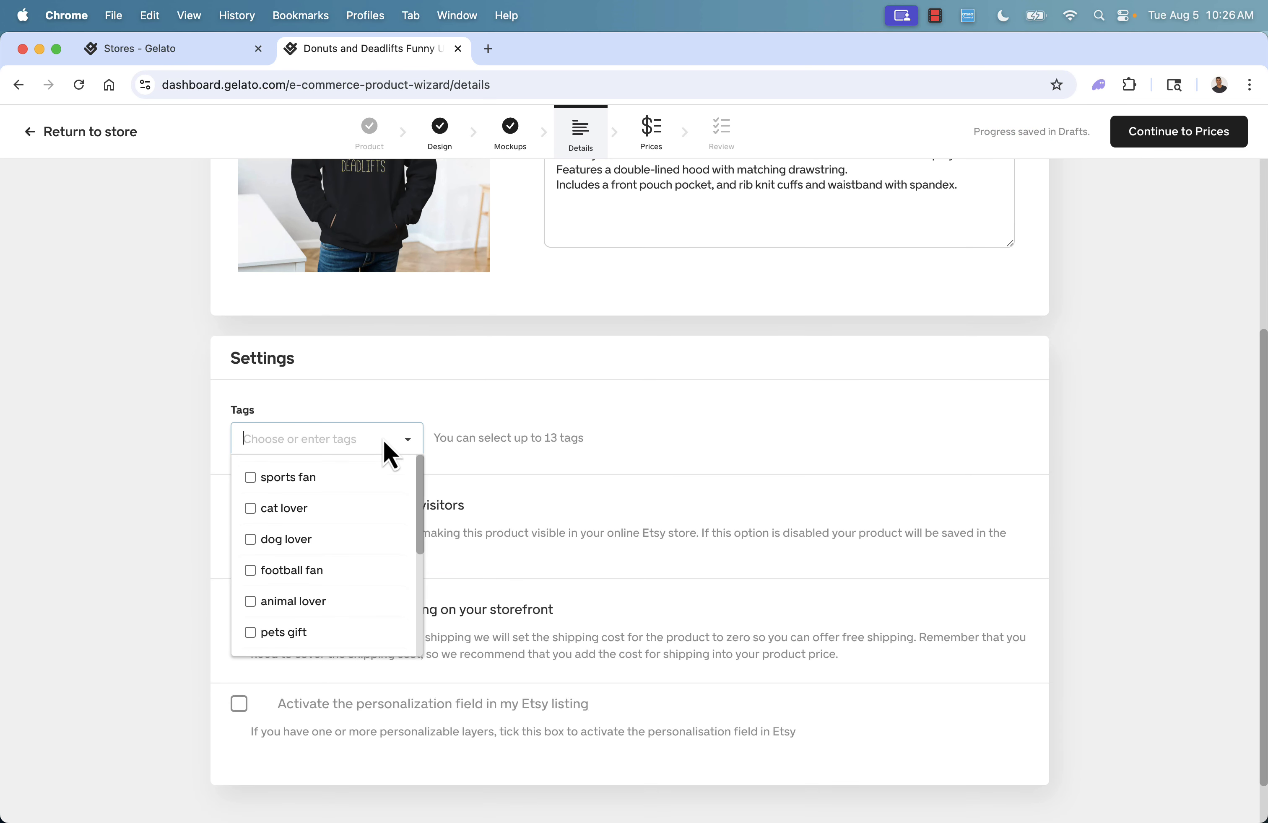
scroll(417, 411, down, 1)
click(452, 367)
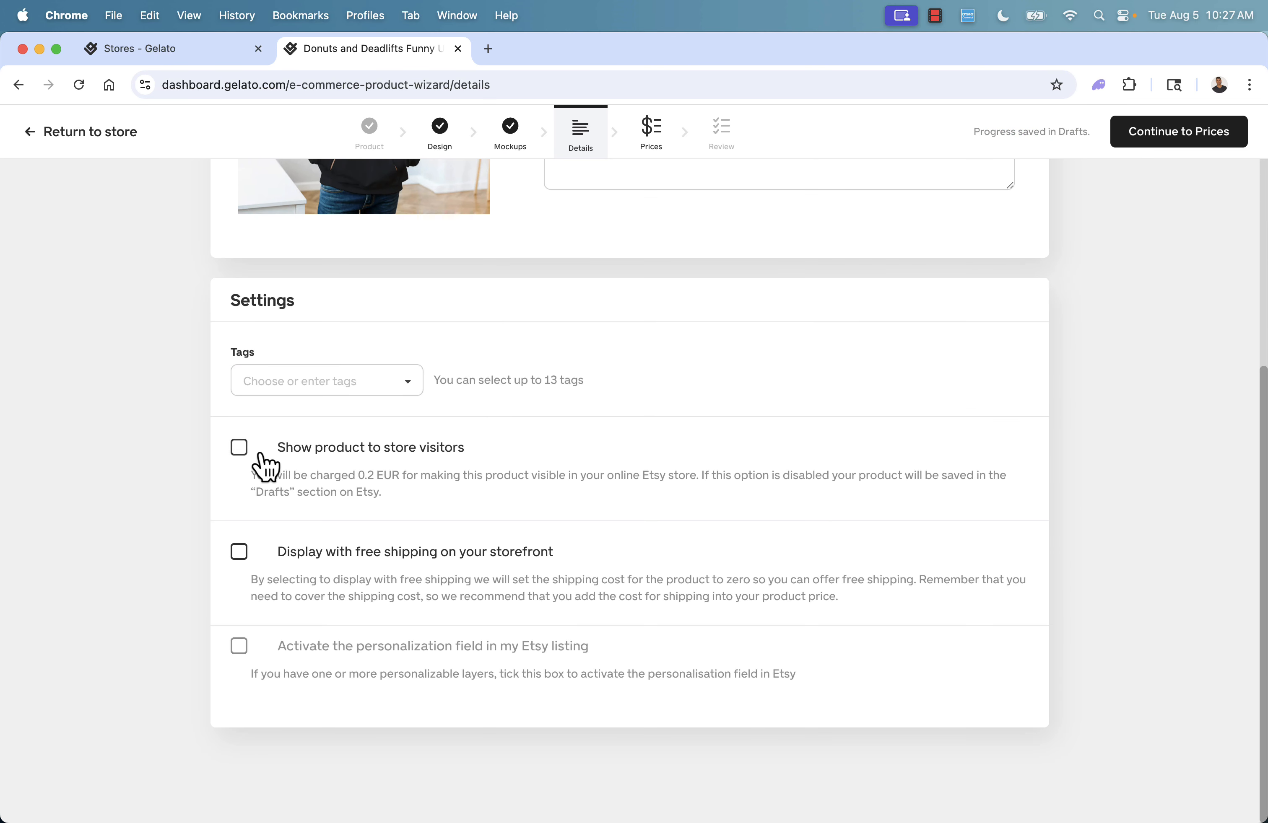
Step: Enable showing the product to store visitors and continue to the price setup
click(239, 449)
click(1178, 132)
Step: Set the retail price of all hoodie variants to 50 USD
scroll(641, 428, down, 2)
click(821, 305)
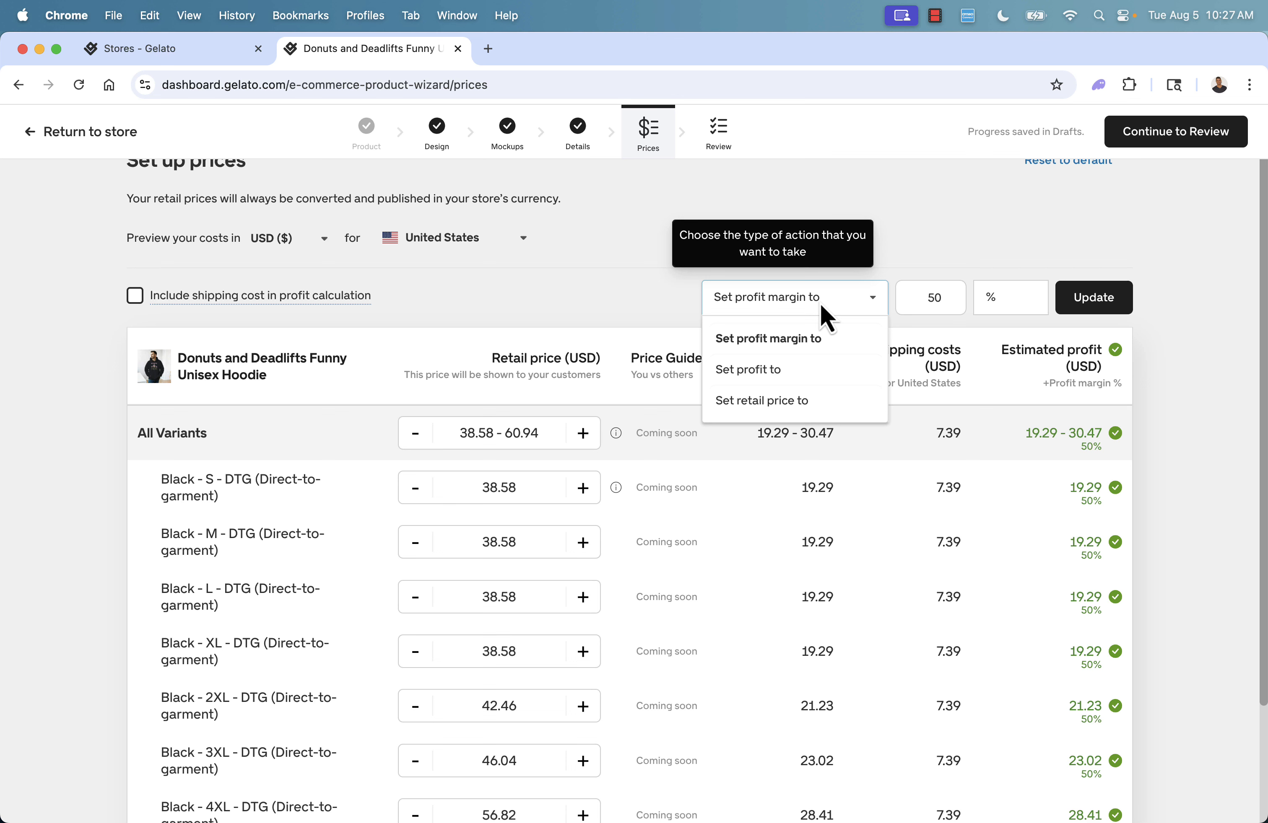
click(764, 404)
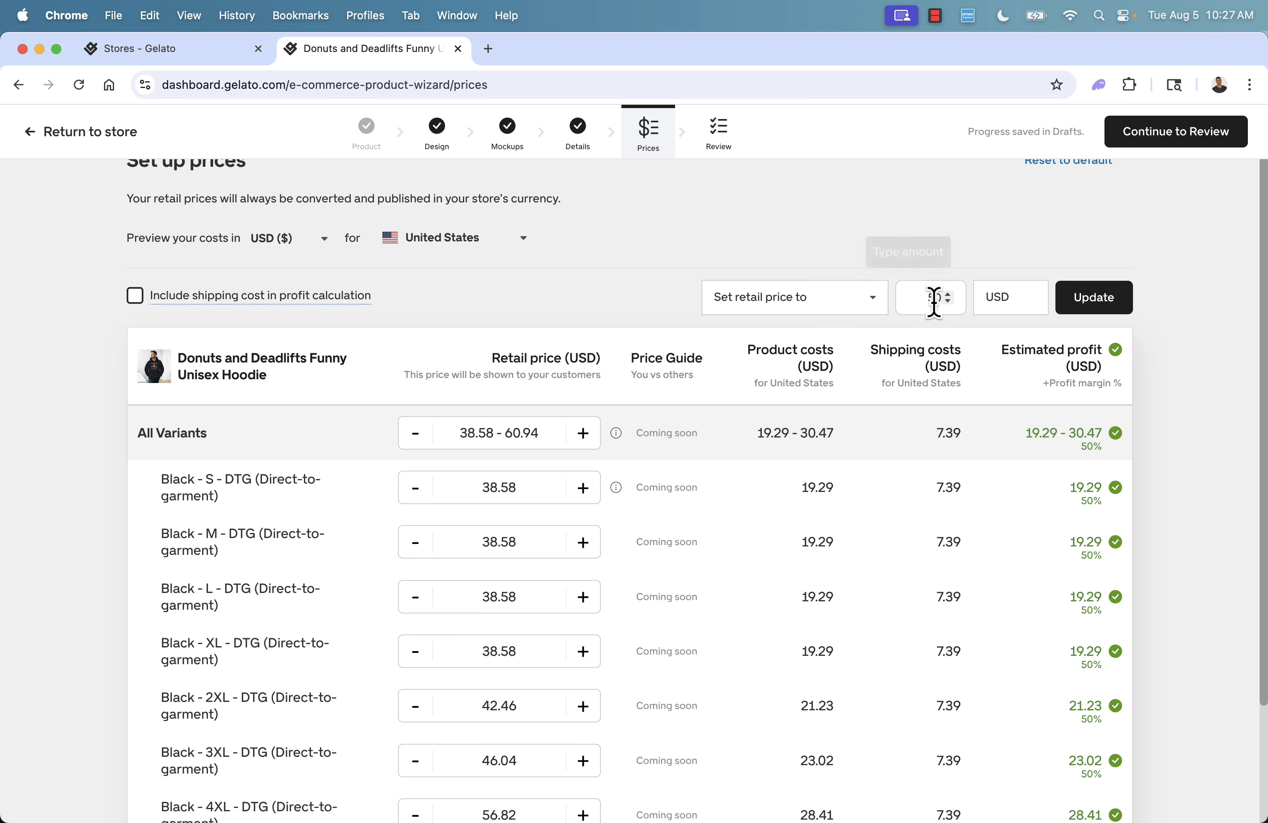
click(1086, 310)
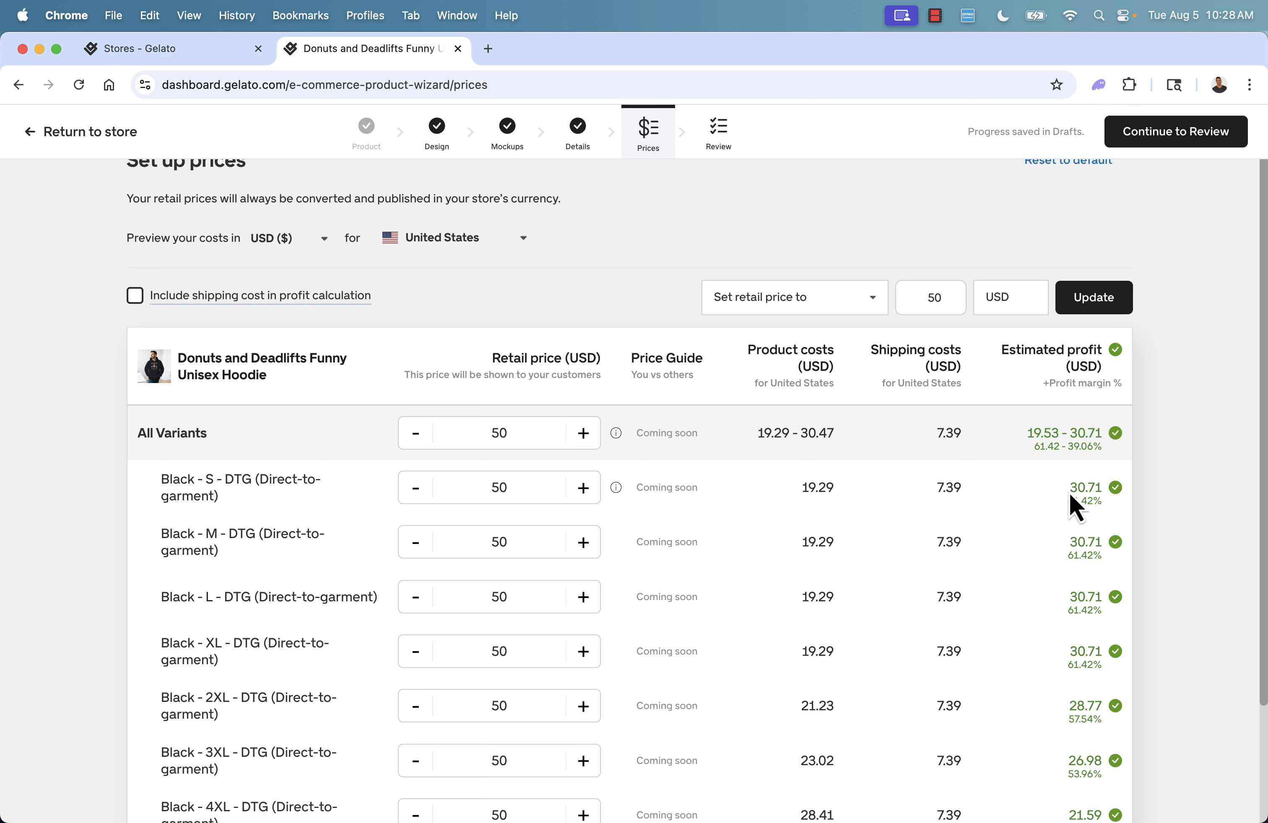
Step: Check the estimated profit for each hoodie size and continue to the product review
mouse_move(1113, 490)
scroll(1036, 476, down, 2)
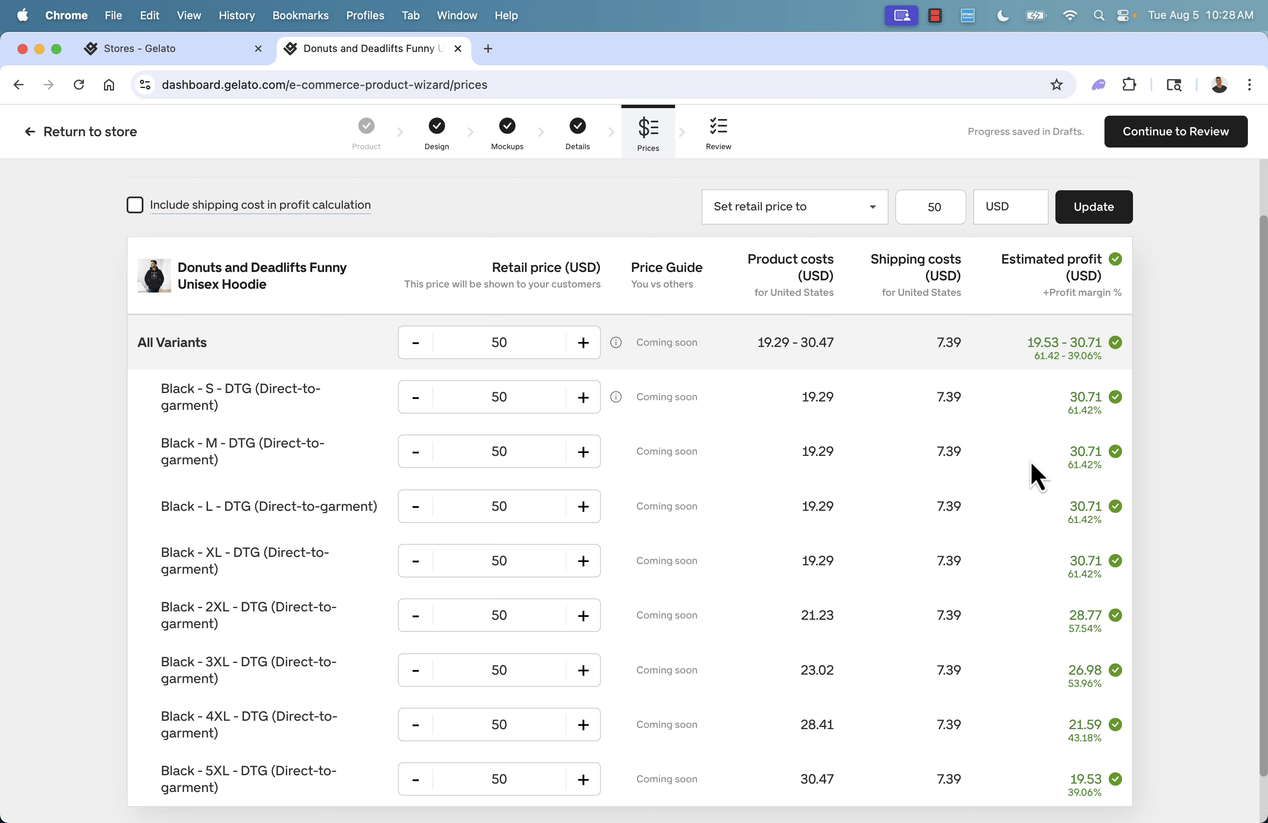
scroll(1032, 464, up, 2)
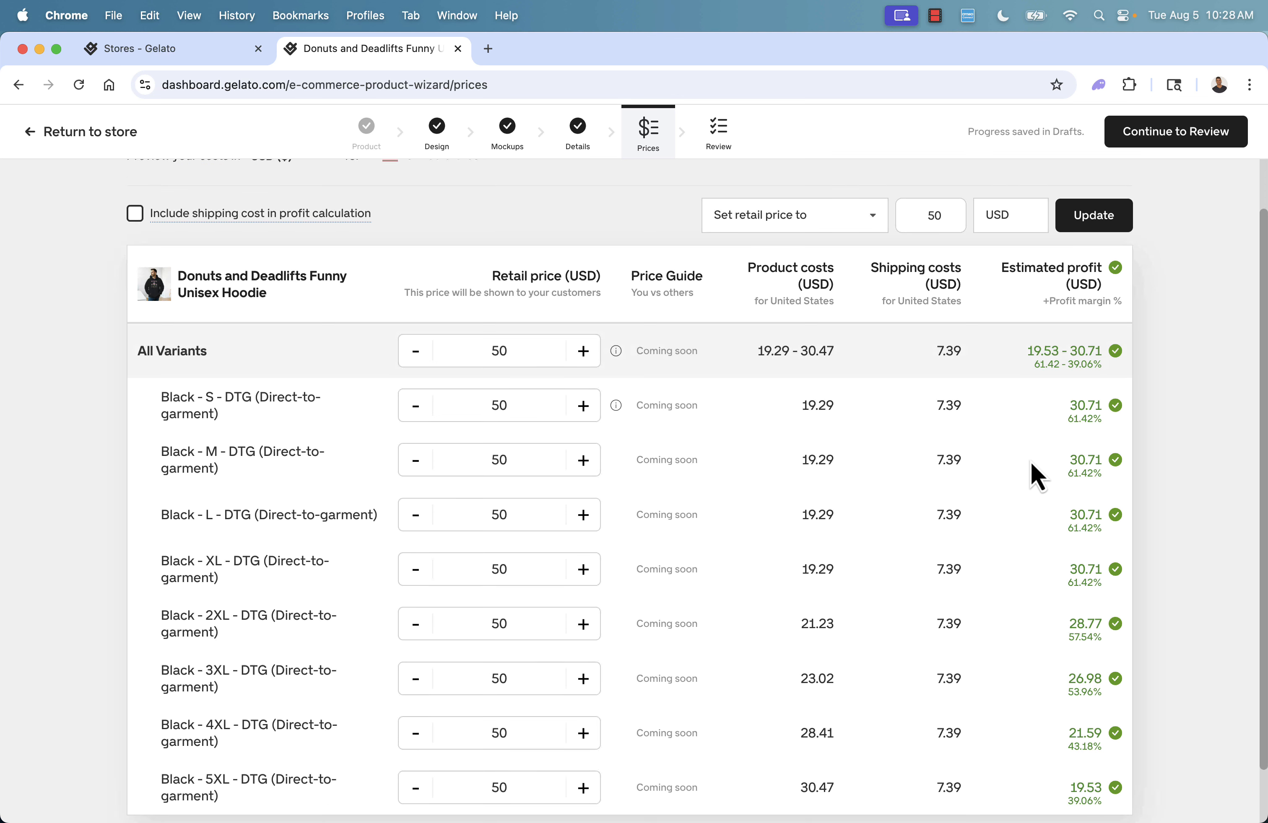
scroll(1035, 476, up, 1)
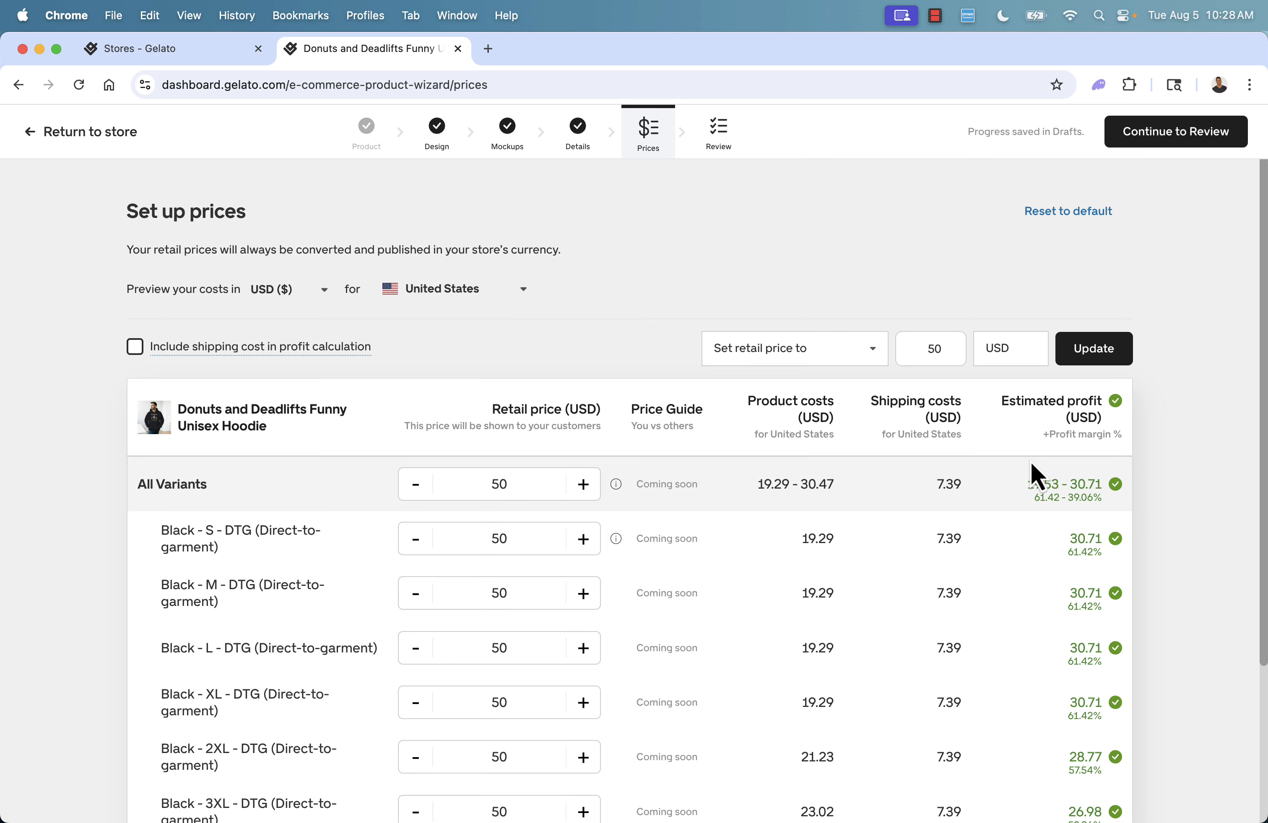
scroll(1030, 462, down, 5)
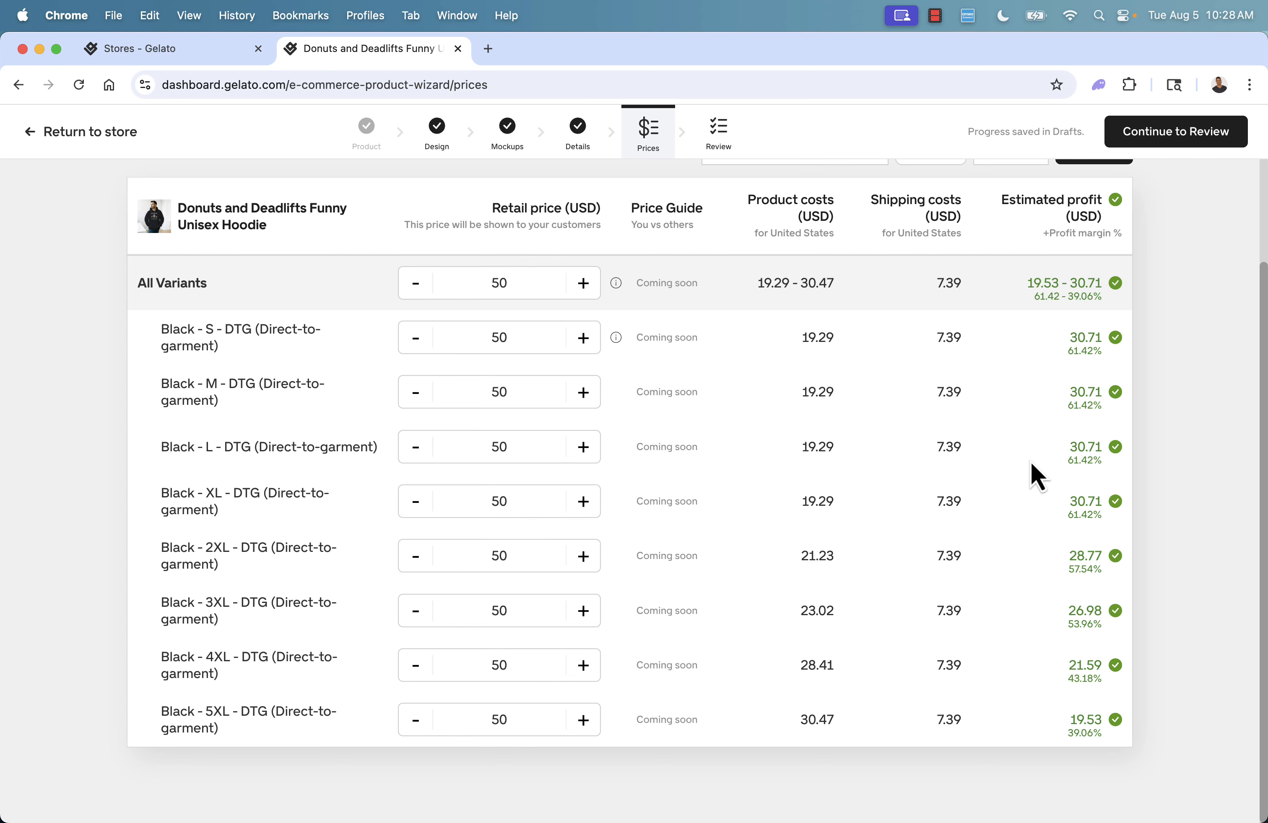
scroll(1030, 462, up, 5)
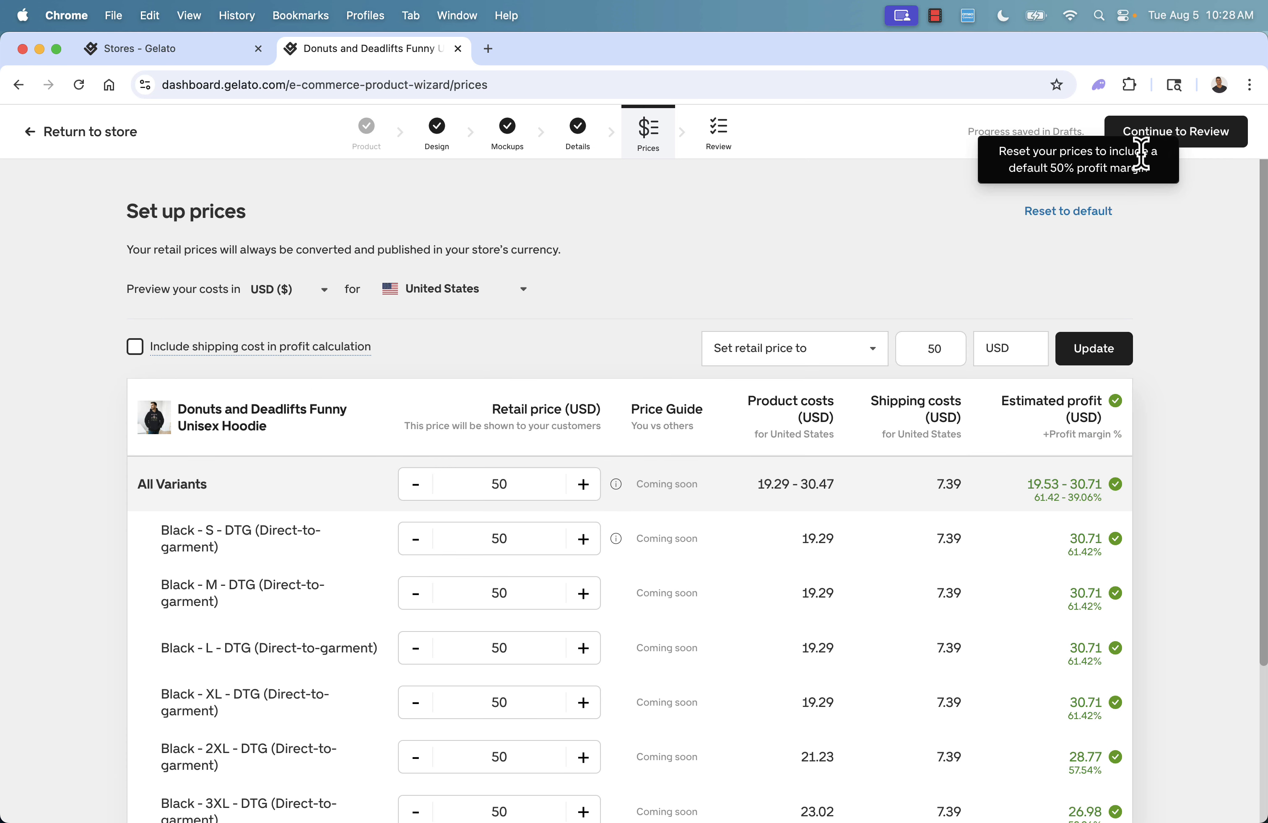
click(1176, 140)
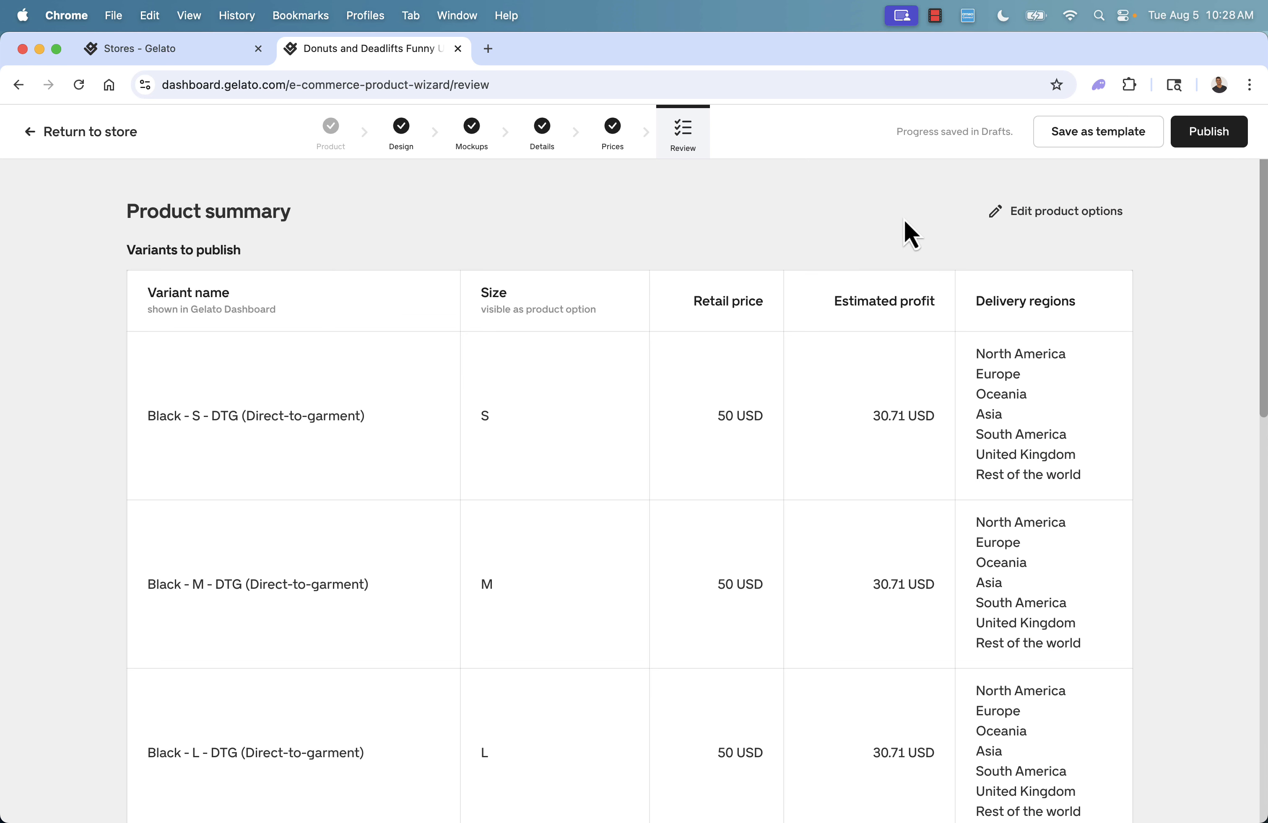
Step: Check the variants, prices and delivery regions in the product summary and publish the hoodie
scroll(523, 392, down, 7)
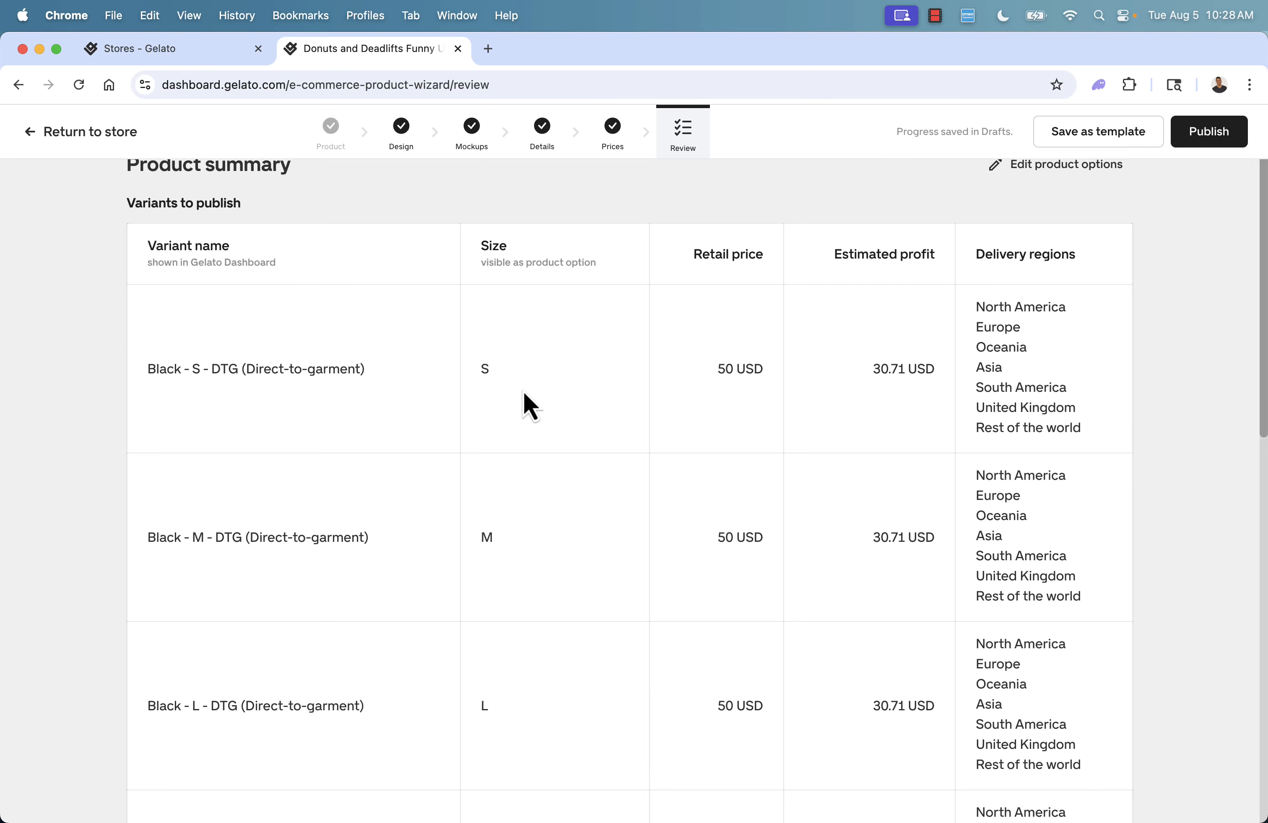
scroll(522, 391, up, 5)
scroll(520, 418, up, 2)
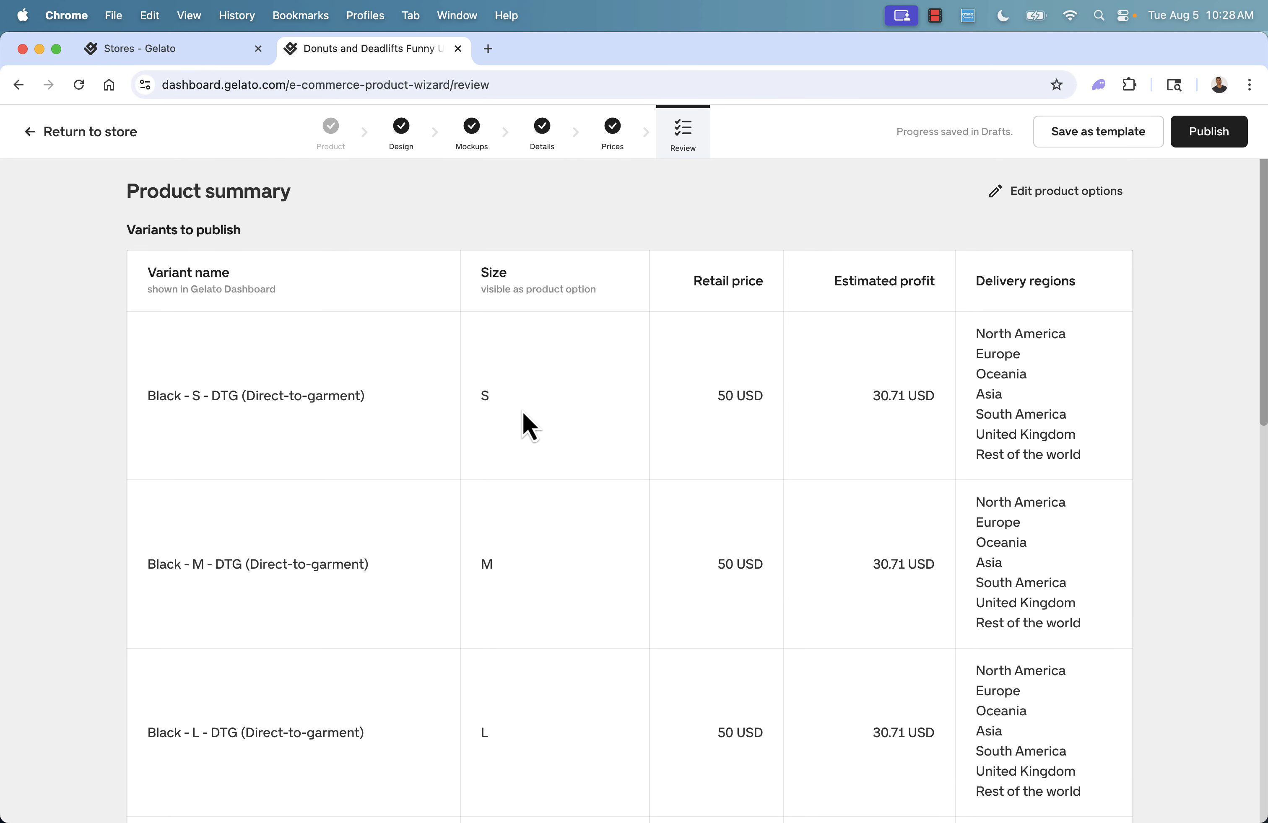
drag(148, 396, 330, 396)
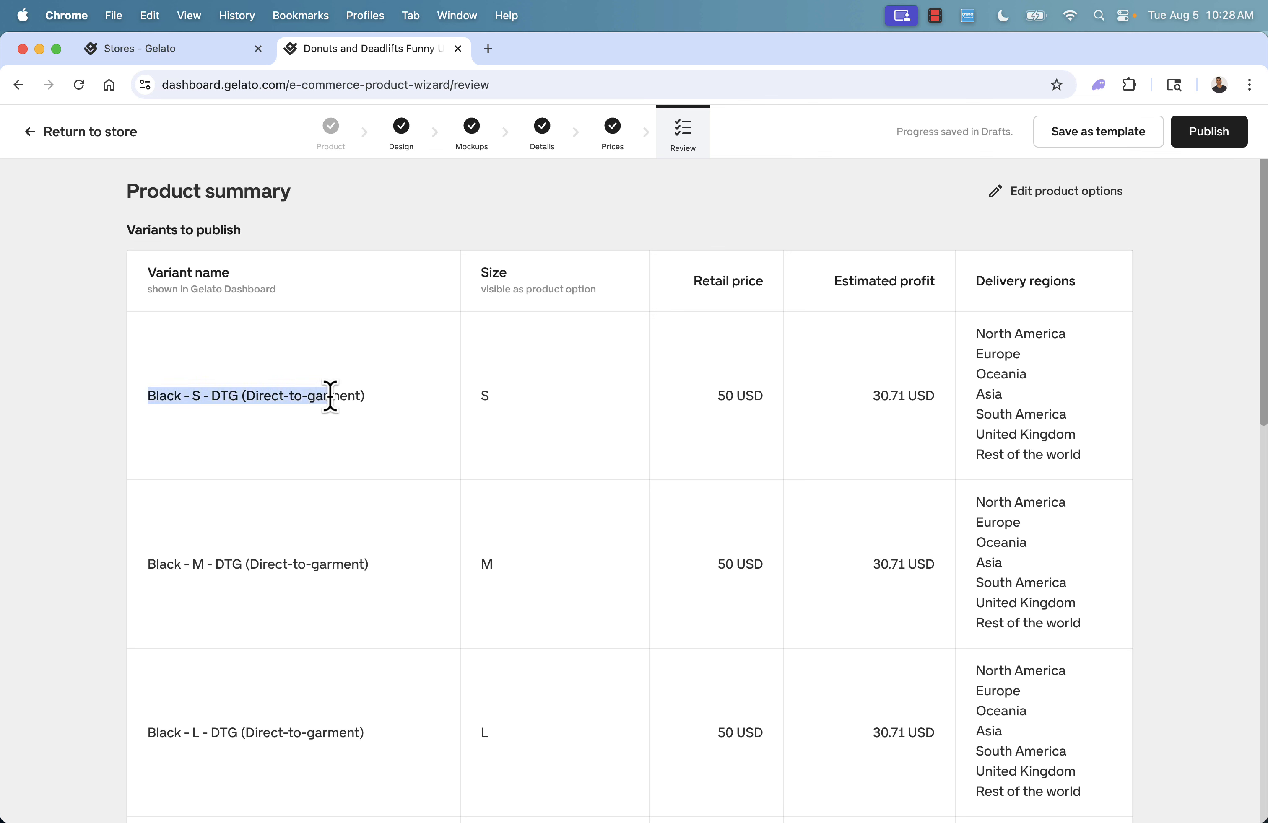
click(330, 395)
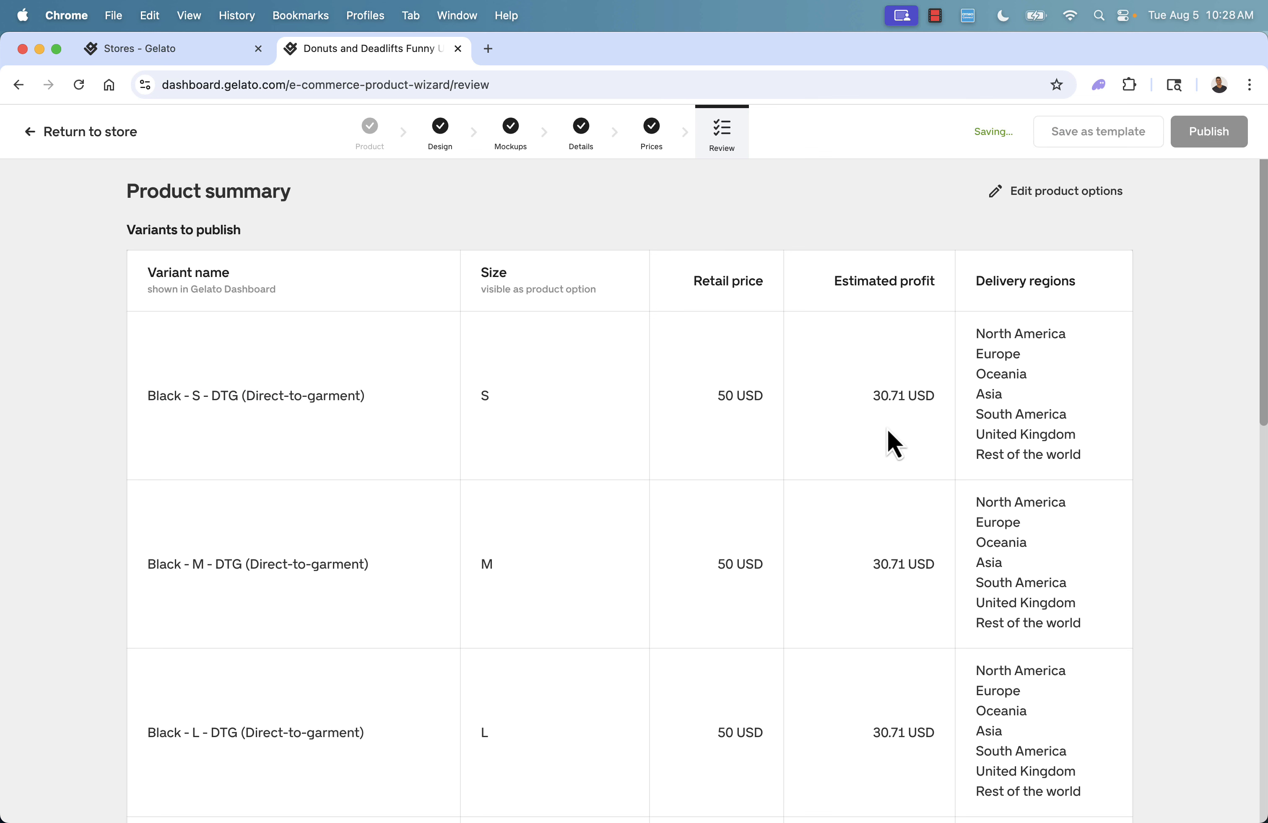
scroll(887, 429, down, 15)
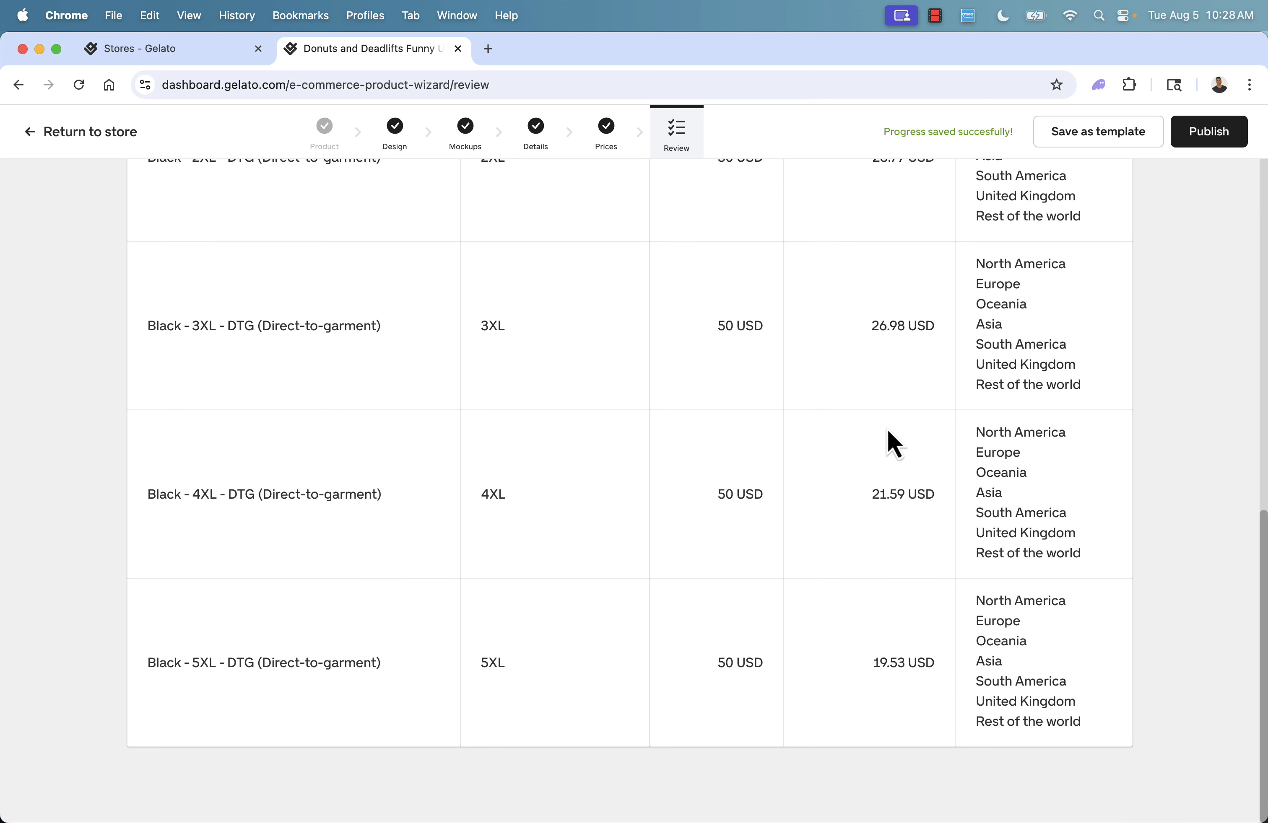
scroll(887, 428, up, 15)
click(1222, 140)
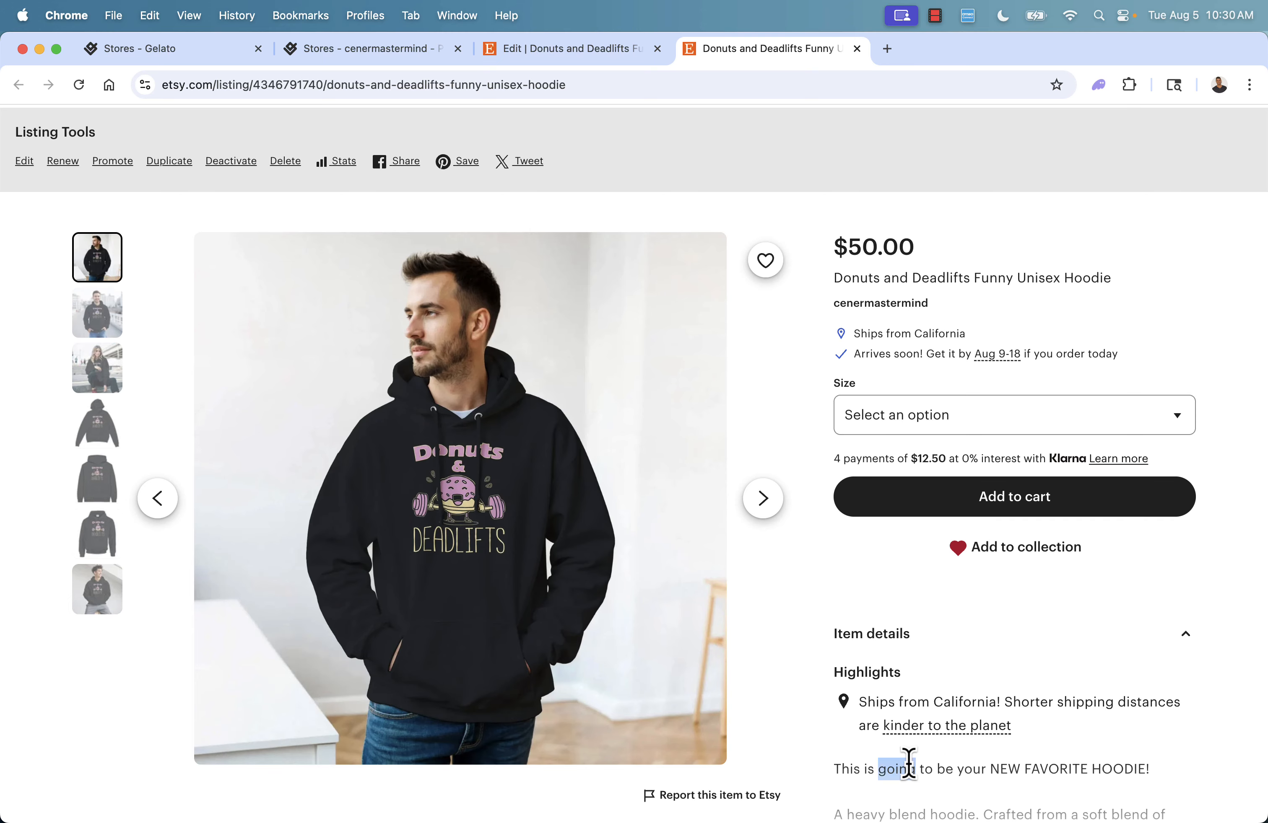
Step: Examine the description, title and size selection on the published Etsy listing
triple_click(900, 763)
scroll(905, 762, down, 2)
scroll(912, 782, up, 2)
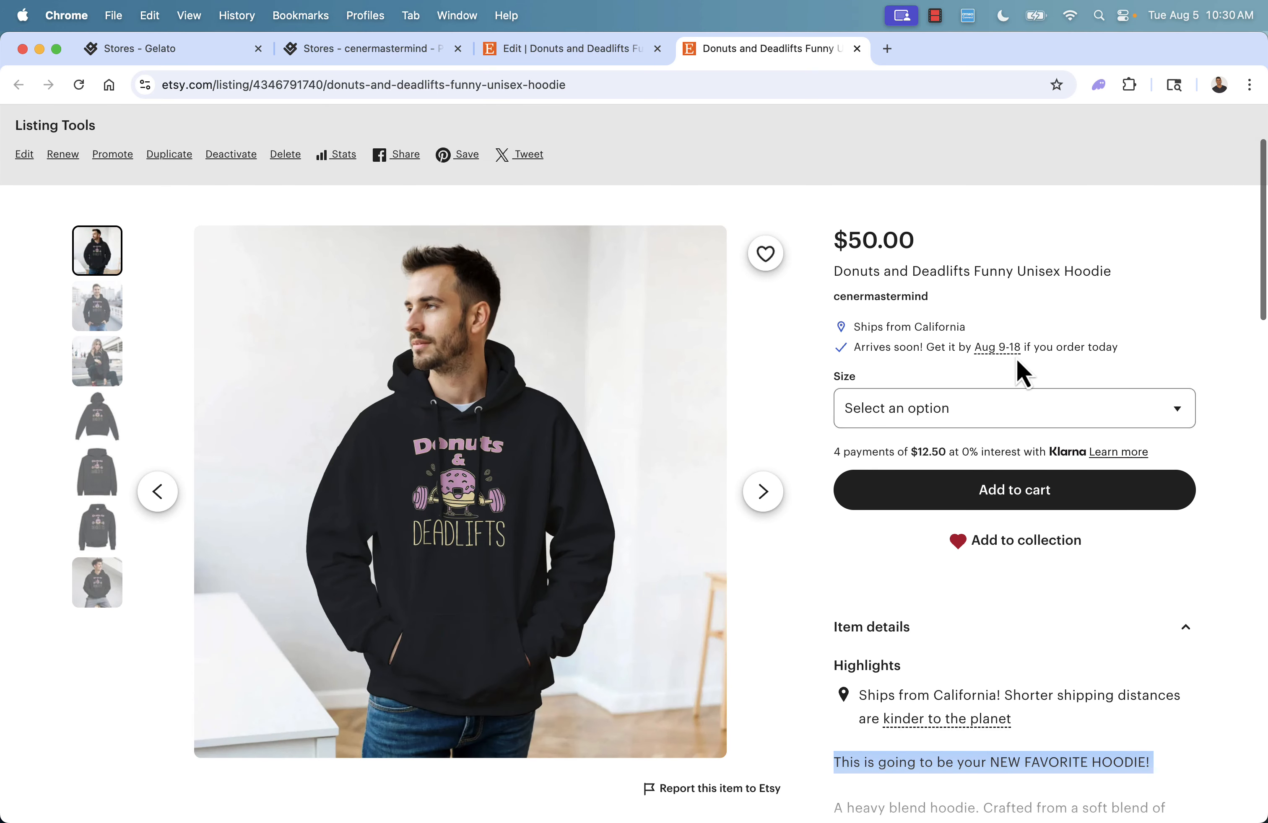
triple_click(990, 275)
click(912, 423)
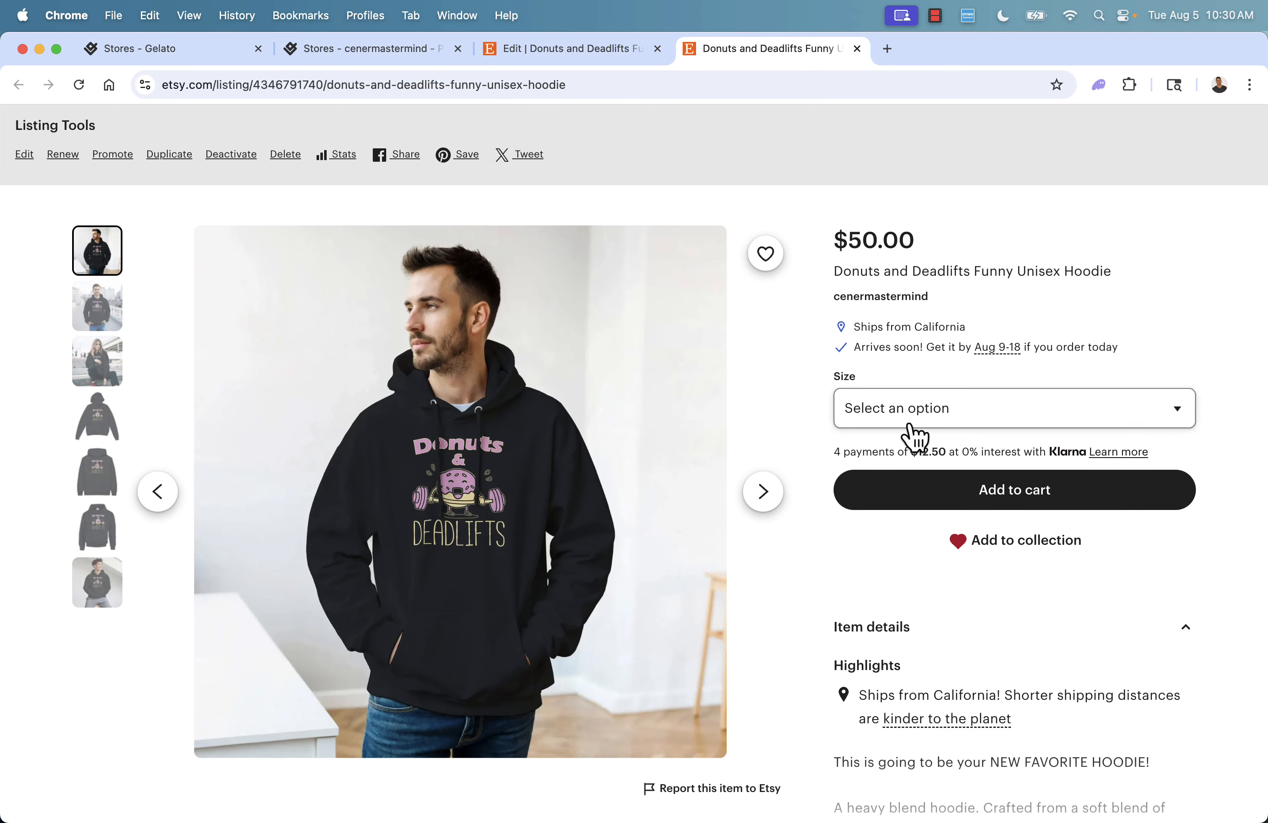